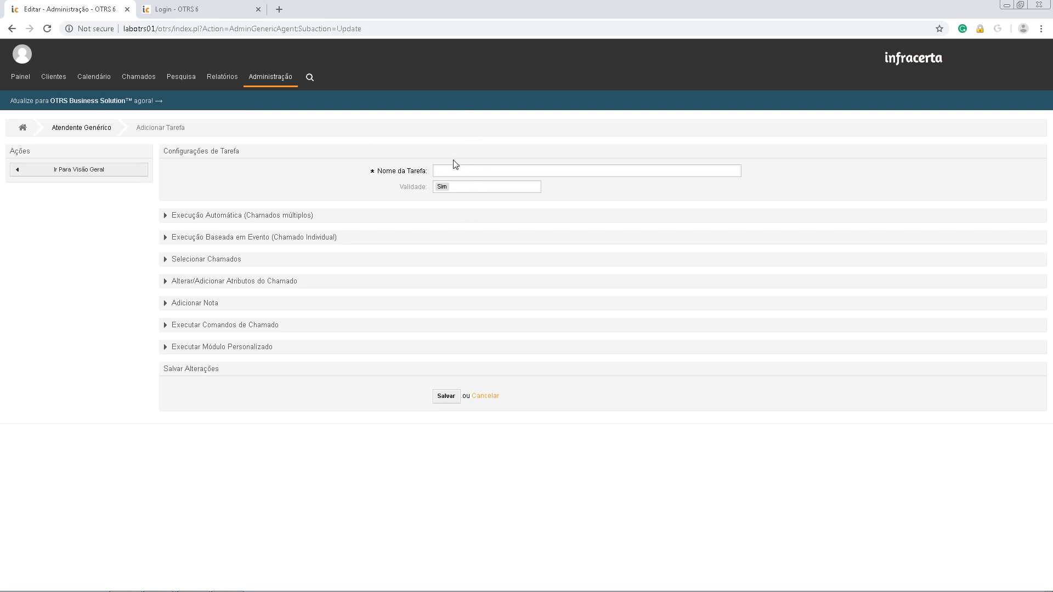
Step: Enter 'Mover ticket para DBA' as the Generic Agent task name
left_click(438, 173)
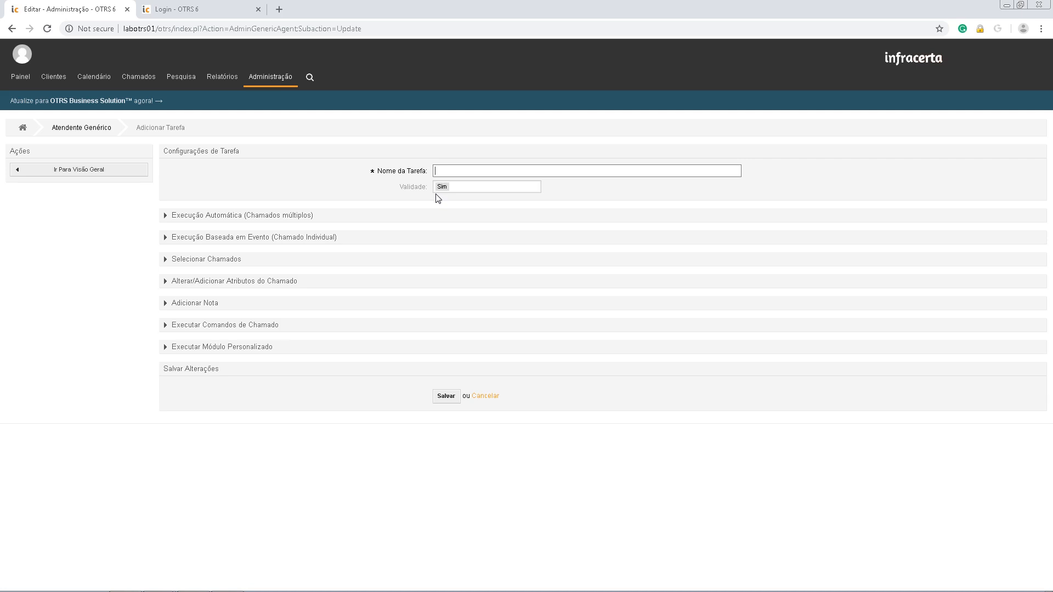
type("Mover ticket")
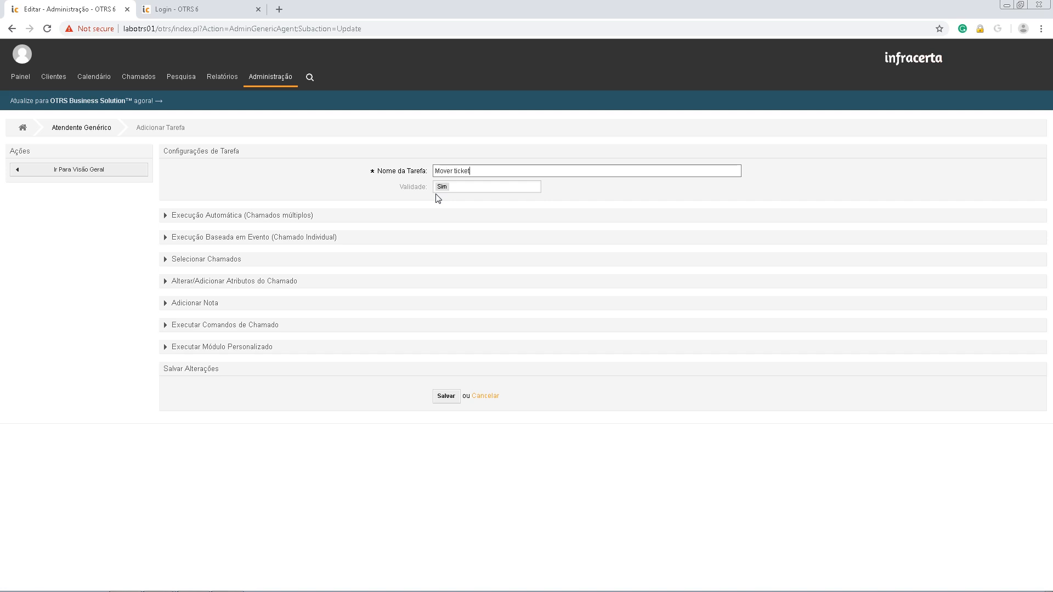
type(" para DBA")
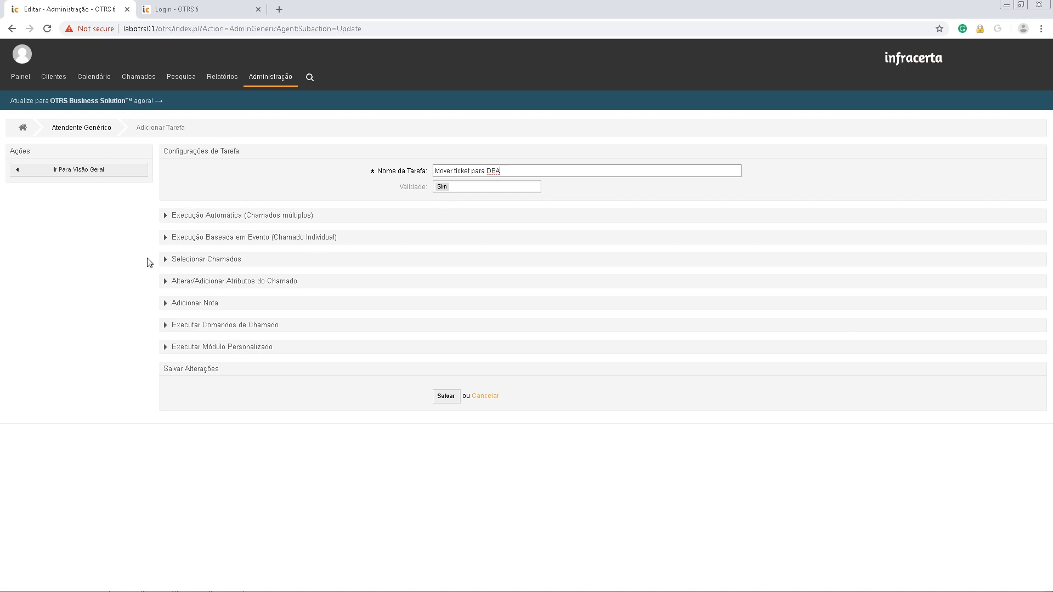
Step: Add a Ticket / TicketCreate event trigger under event-based execution
left_click(170, 239)
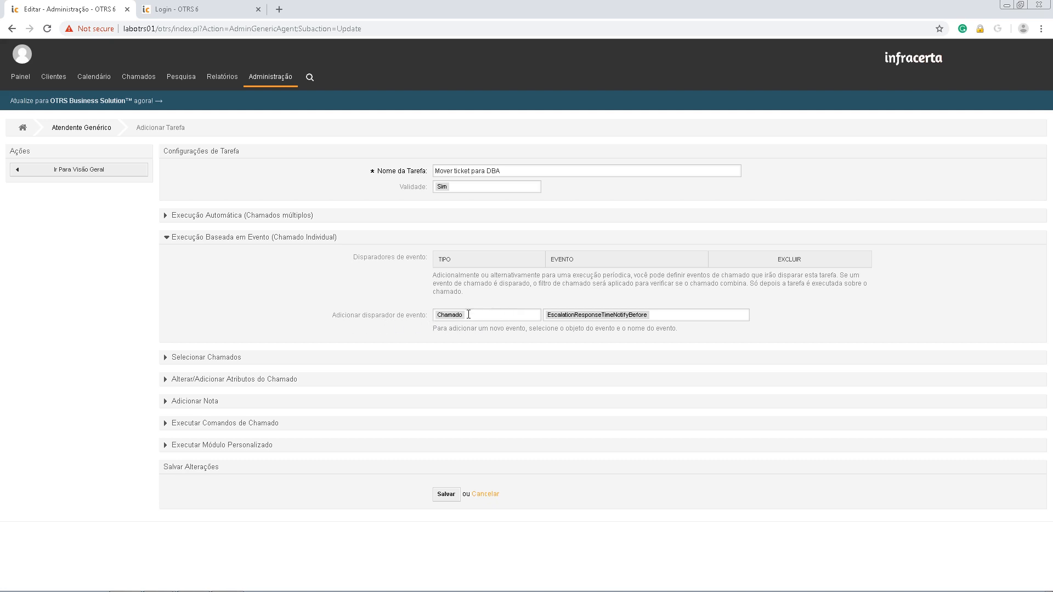
left_click(667, 320)
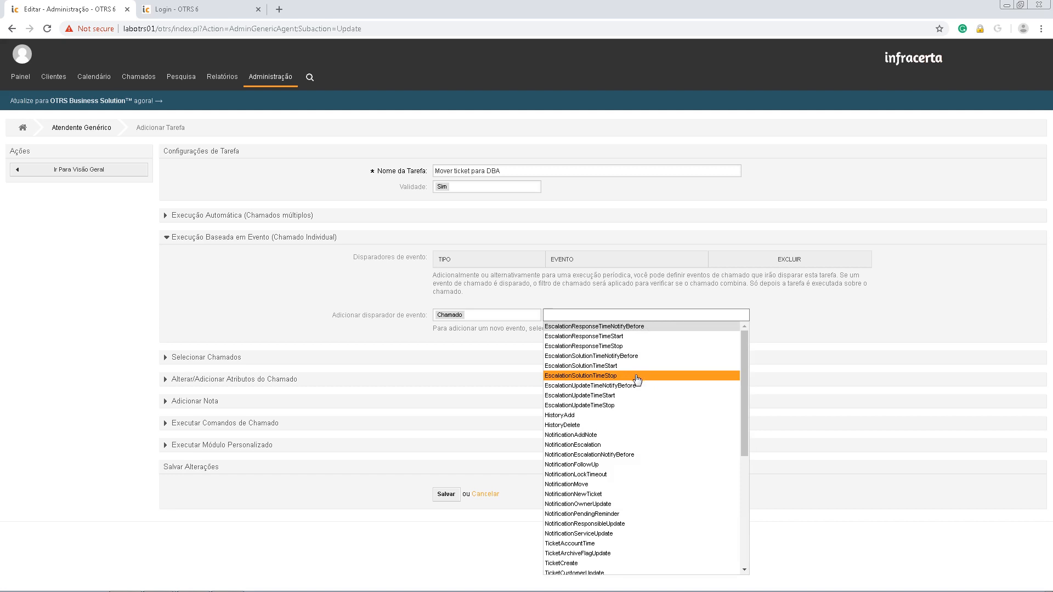
left_click_drag(744, 341, 745, 403)
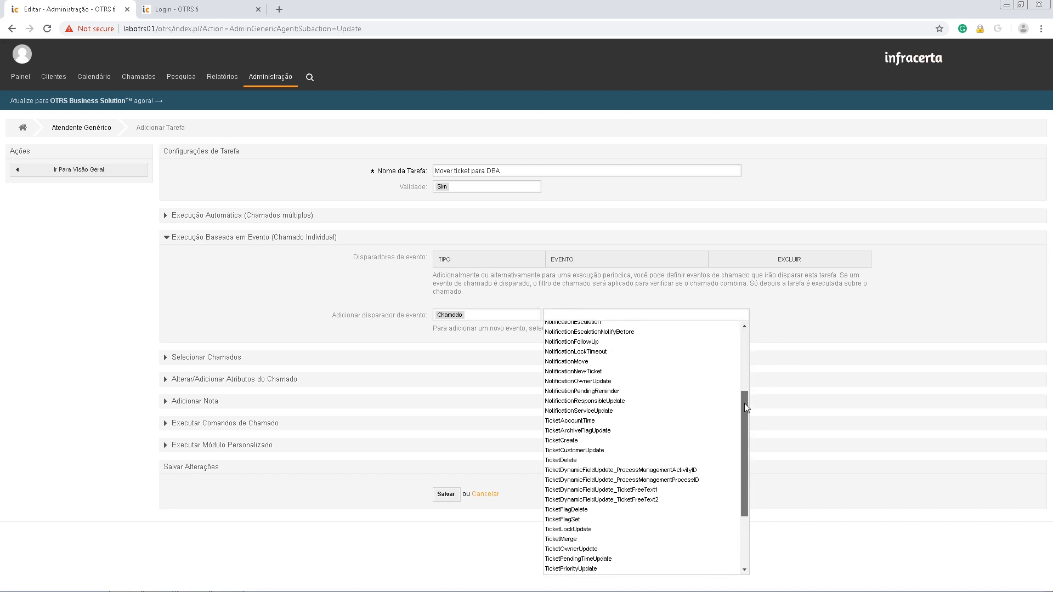
left_click(571, 440)
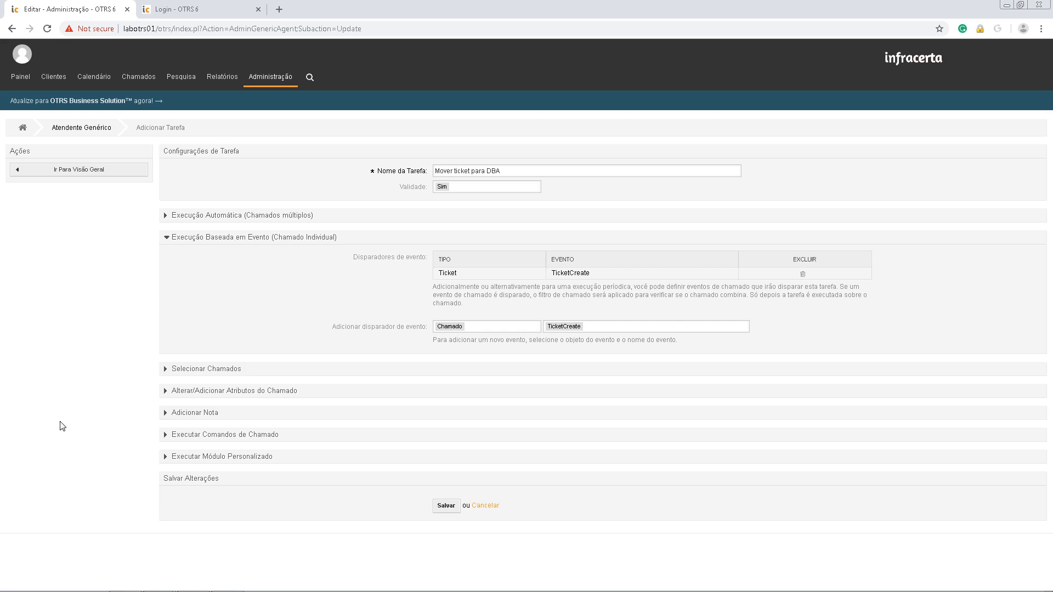
Step: Filter the job's tickets to the Banco de Dados, MySQL and Oracle services
left_click(164, 368)
scroll(130, 299, "down", 2)
scroll(135, 306, "down", 4)
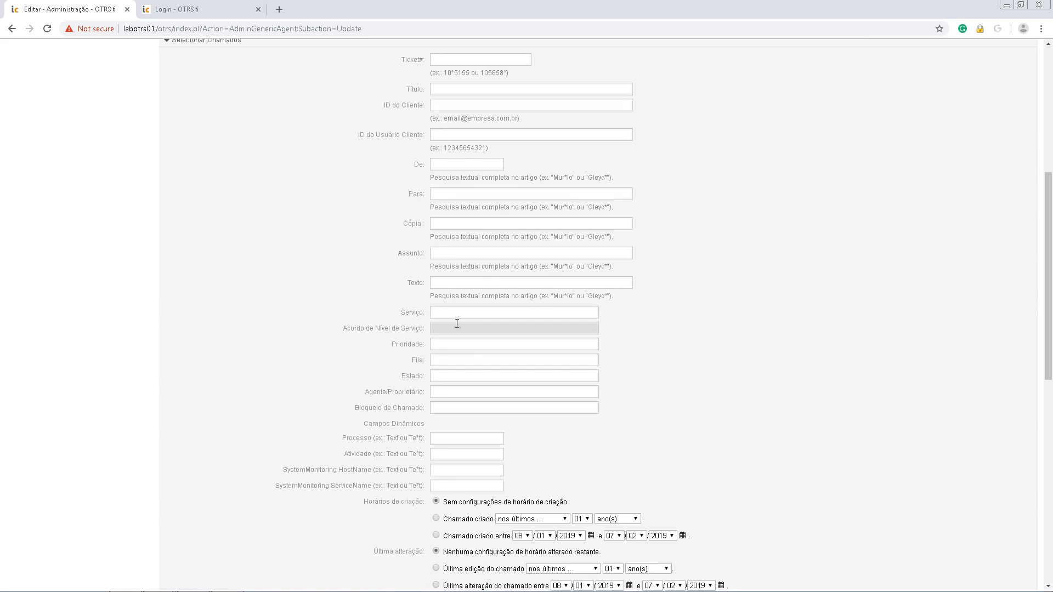
left_click(458, 312)
left_click(436, 323)
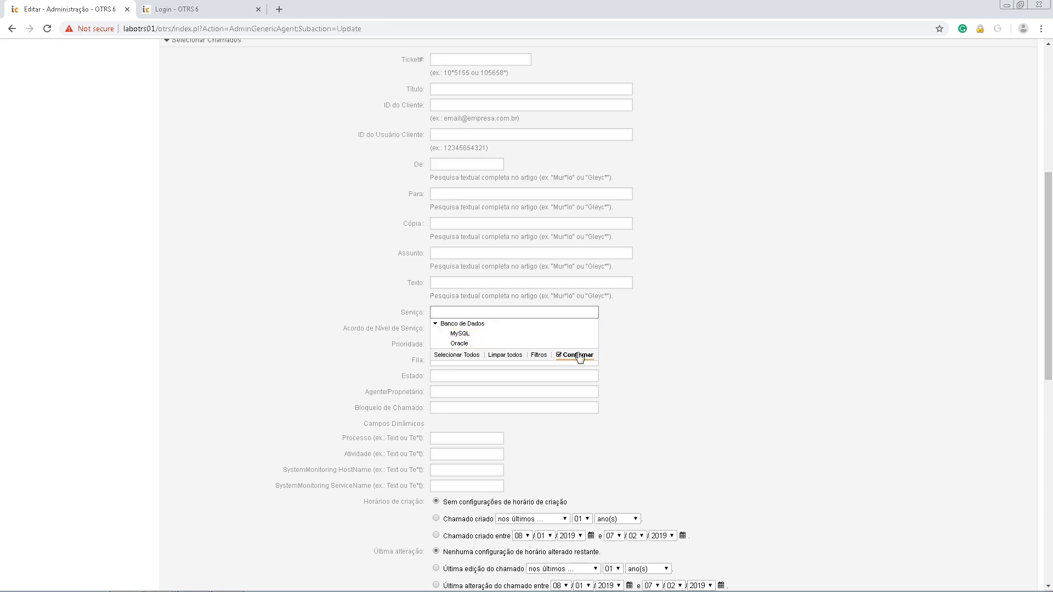
left_click(467, 357)
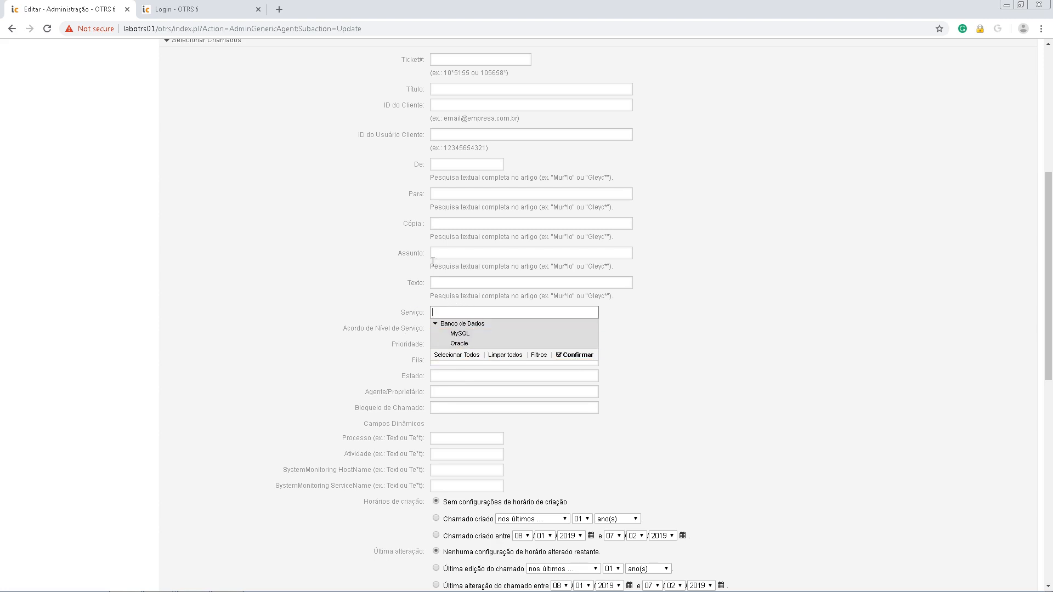
left_click(464, 334)
left_click(576, 355)
scroll(363, 265, "up", 2)
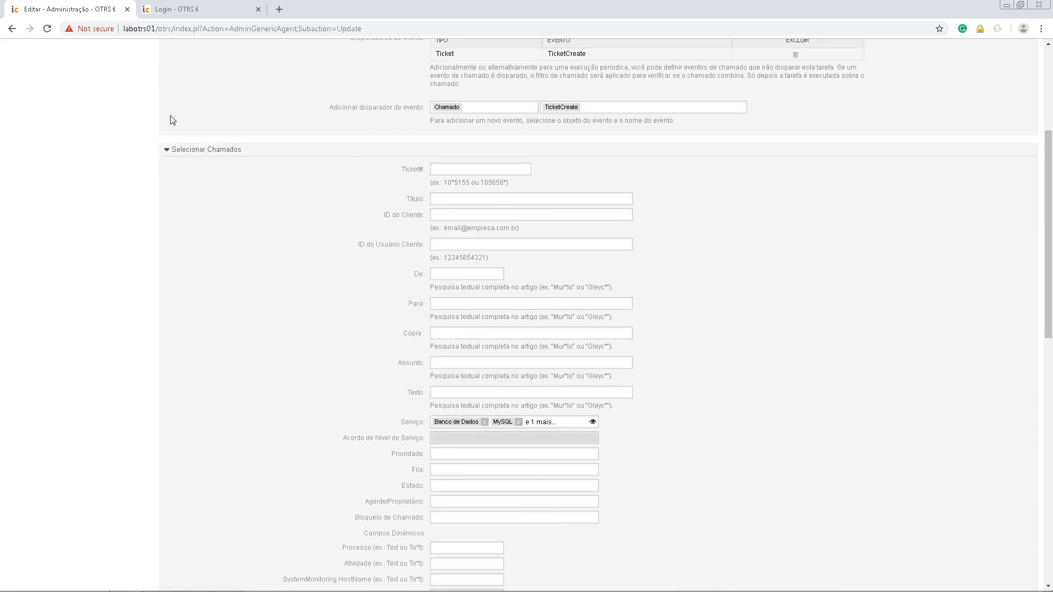
left_click(167, 153)
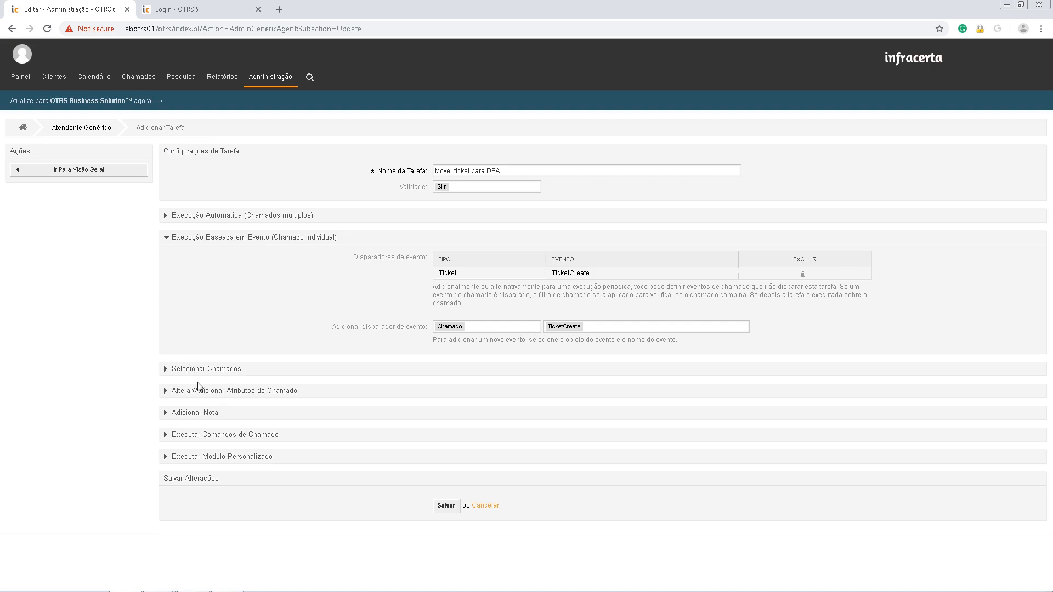
Step: Set a specific agent as the new owner for matching tickets
left_click(165, 391)
scroll(162, 392, "down", 3)
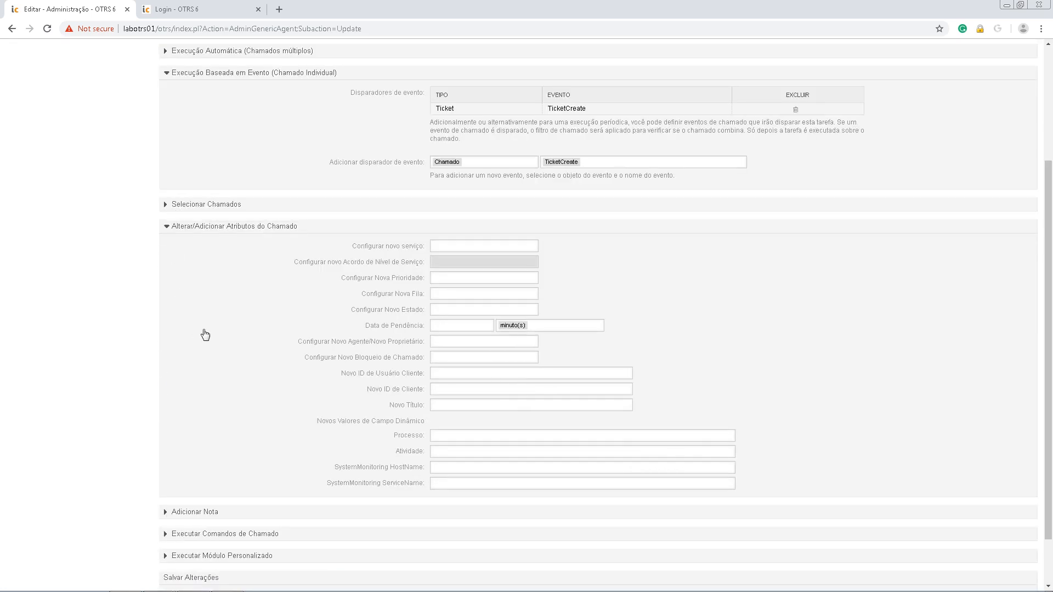
left_click(454, 343)
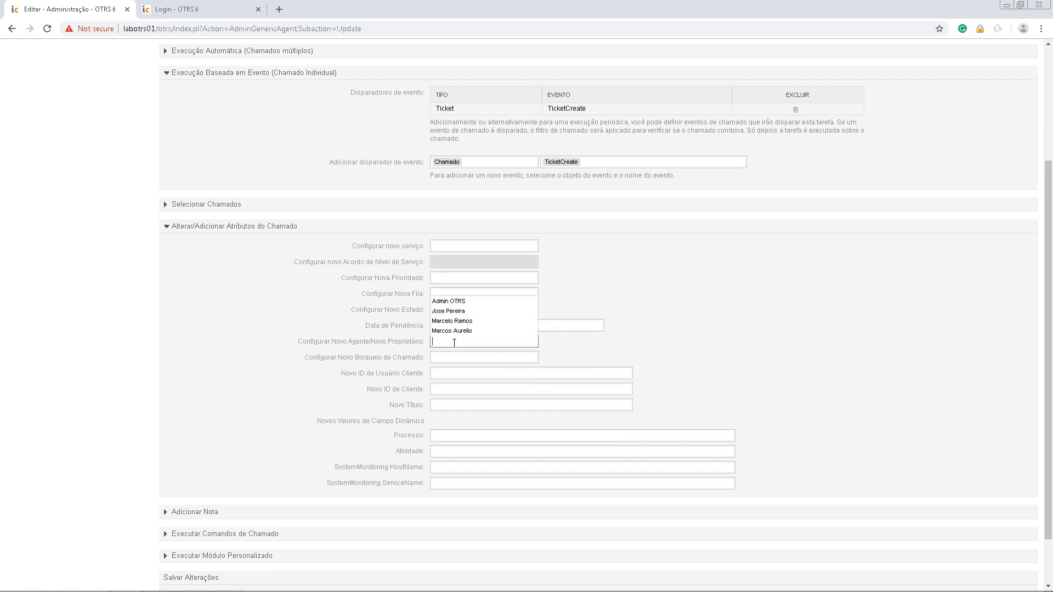
left_click(450, 322)
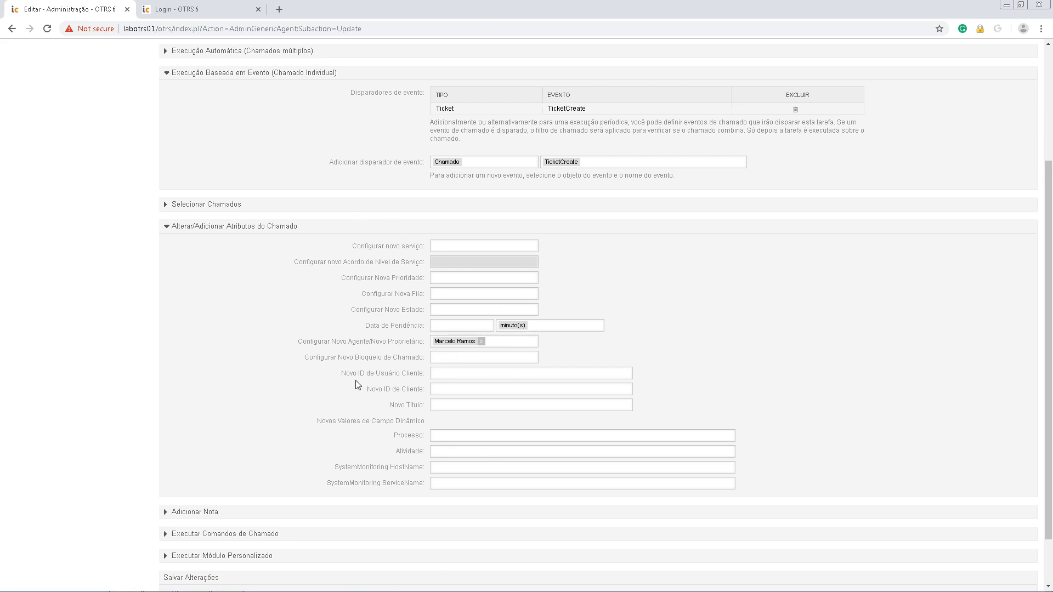
Step: Reopen the ticket selection filters to review them, then collapse them again
scroll(214, 323, "up", 1)
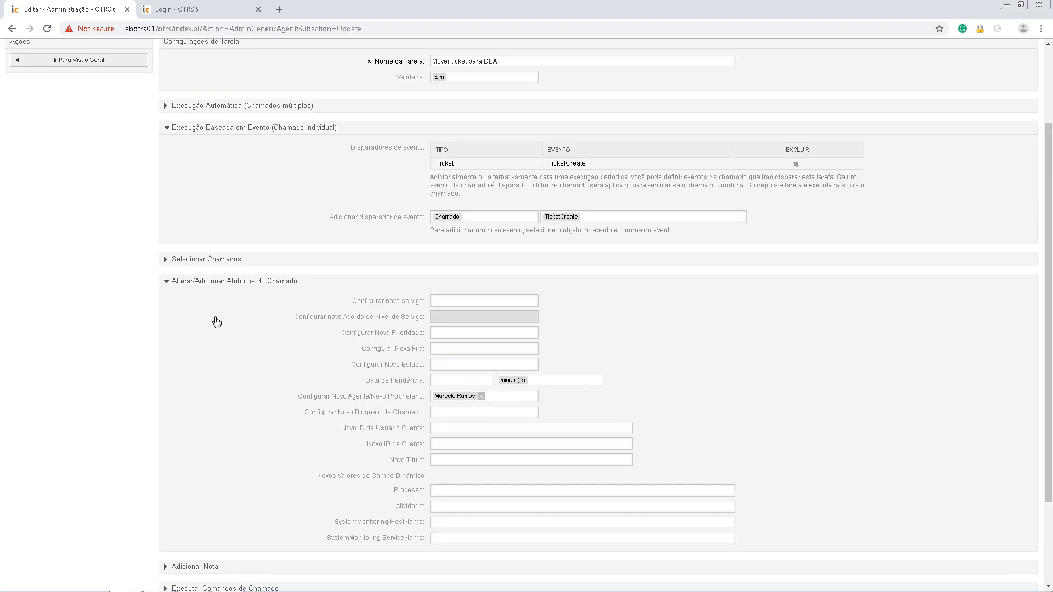
scroll(217, 322, "up", 2)
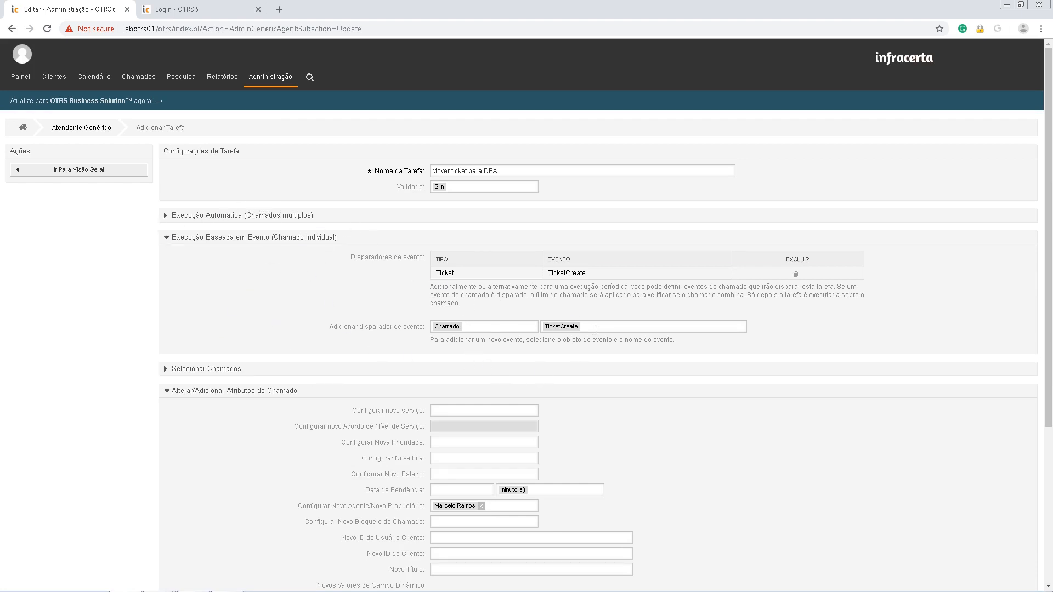
left_click(169, 377)
scroll(280, 371, "down", 4)
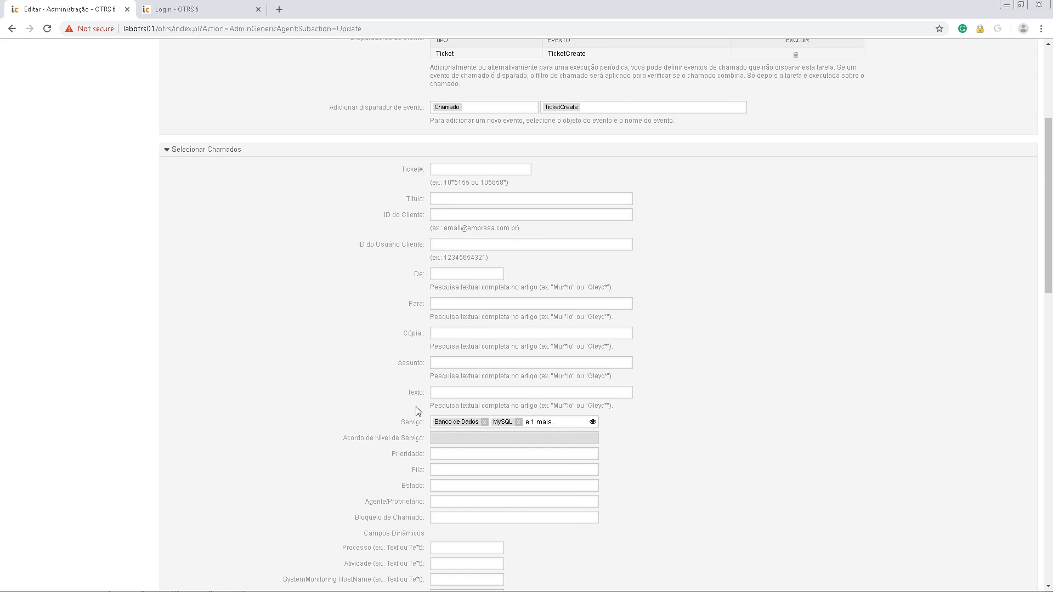
left_click(168, 152)
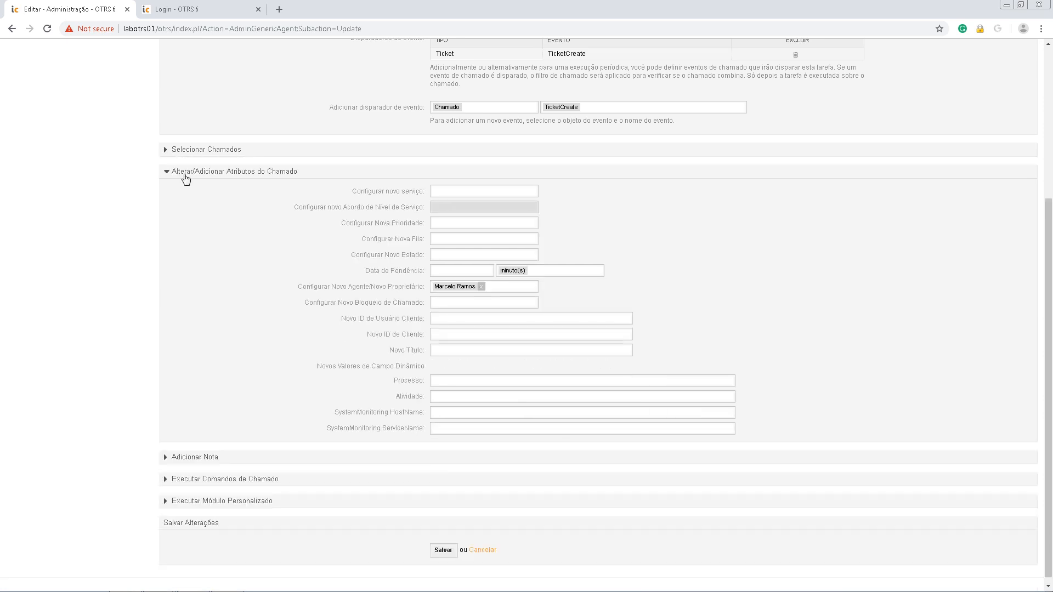
scroll(210, 215, "down", 1)
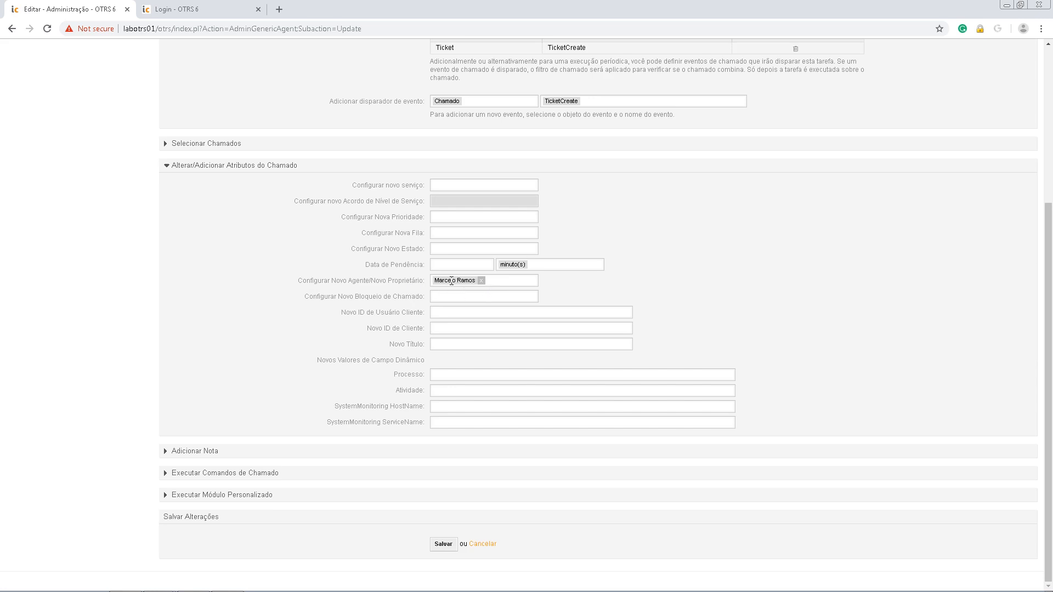
Step: Save the DBA job, then log in to the customer portal with the customer's user name and password
left_click(440, 543)
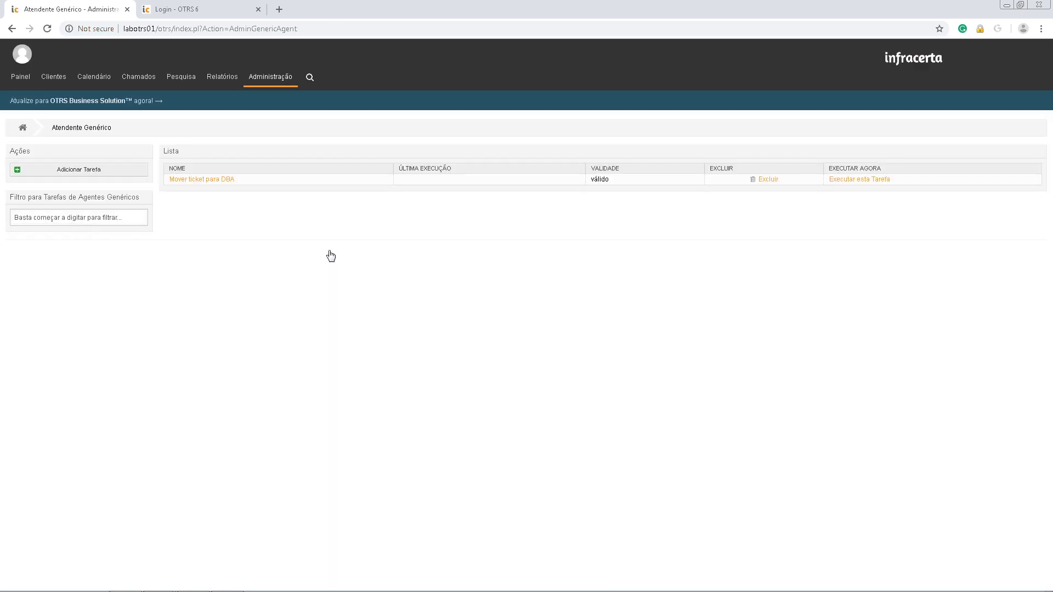
left_click(207, 14)
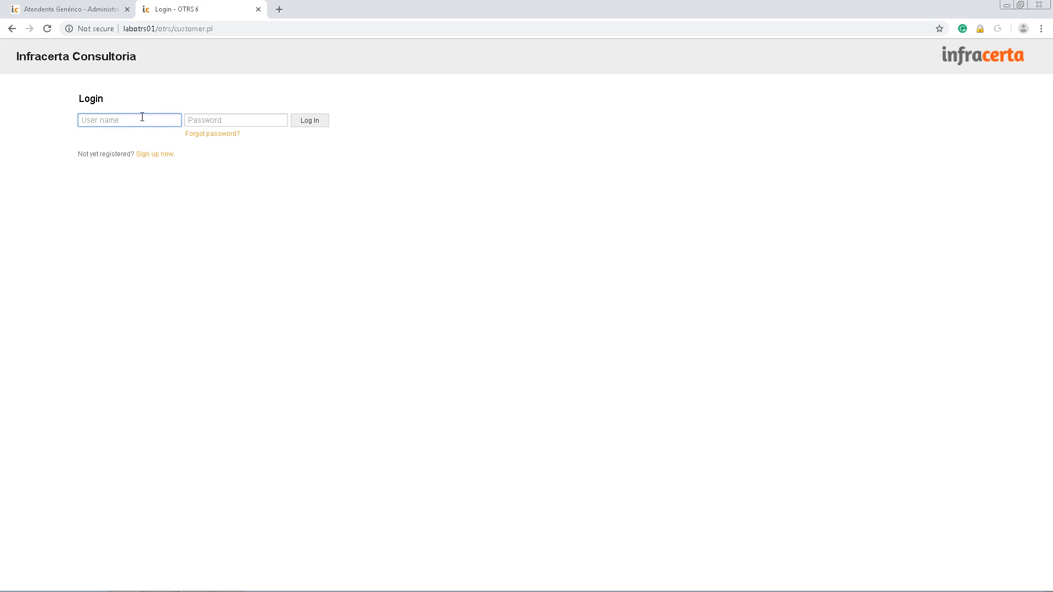
type("joao.silva")
key("Tab")
type("•••••••")
key("Return")
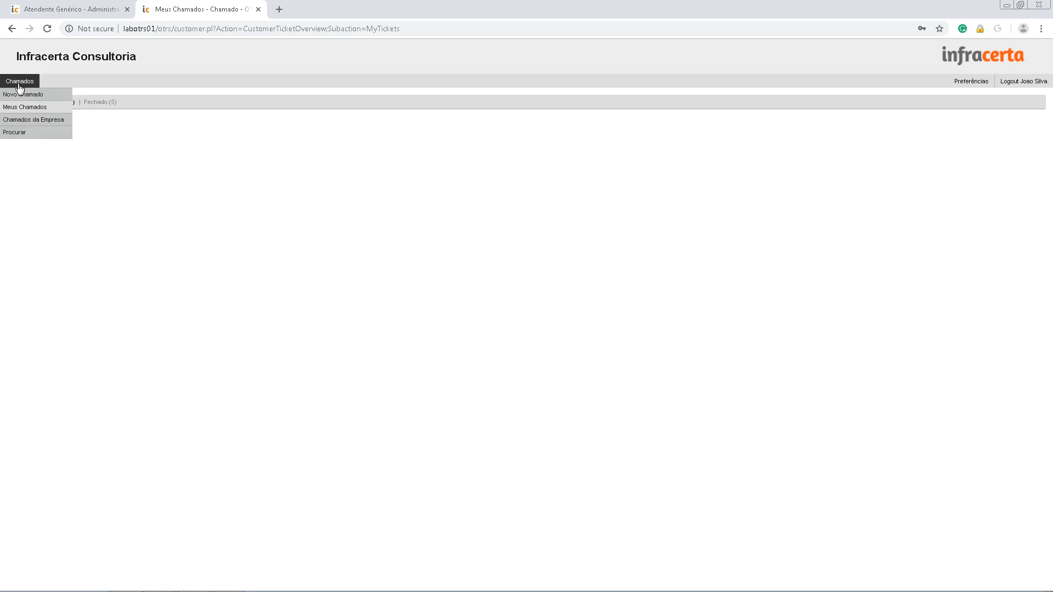
Step: Start a new customer ticket with service Banco de Dados / MySQL
left_click(22, 95)
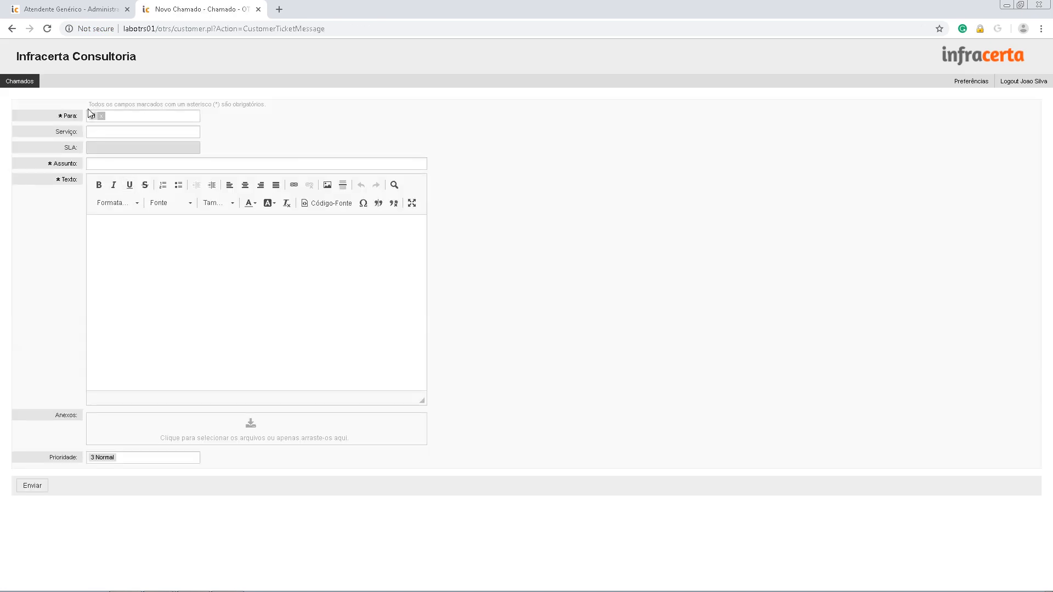
left_click(106, 131)
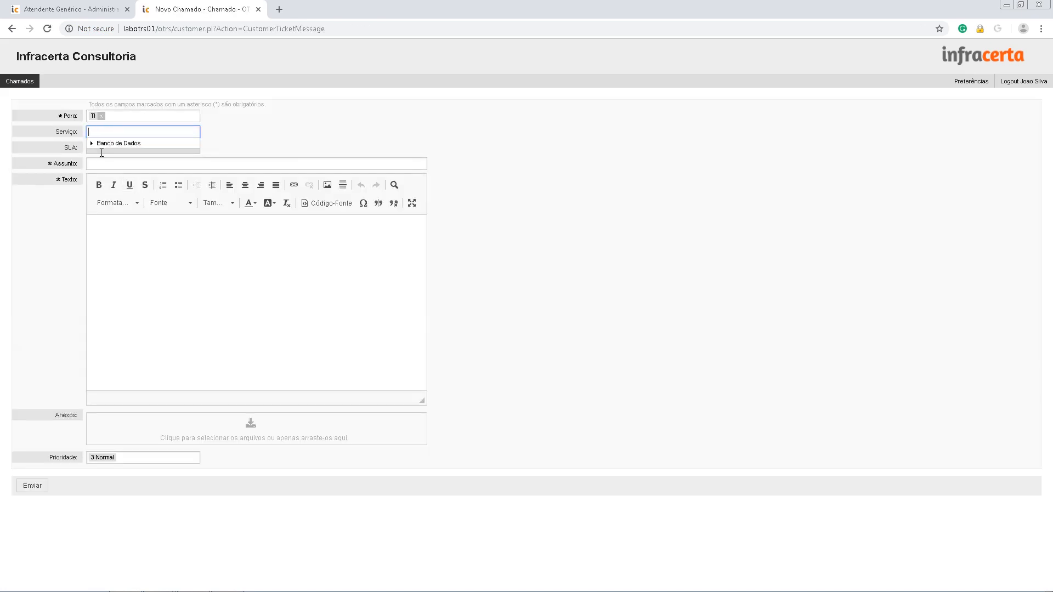
left_click(92, 143)
left_click(113, 154)
Step: Enter subject 'Mysql fora' and text 'Favor verificar', then submit the ticket
left_click(108, 163)
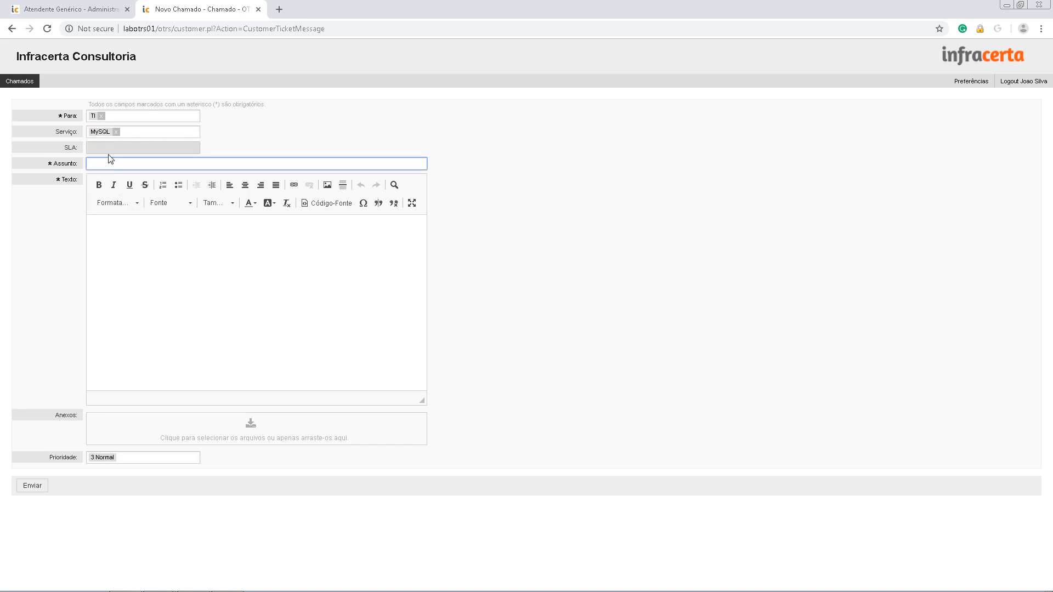
type("Mysql fora")
key("Tab")
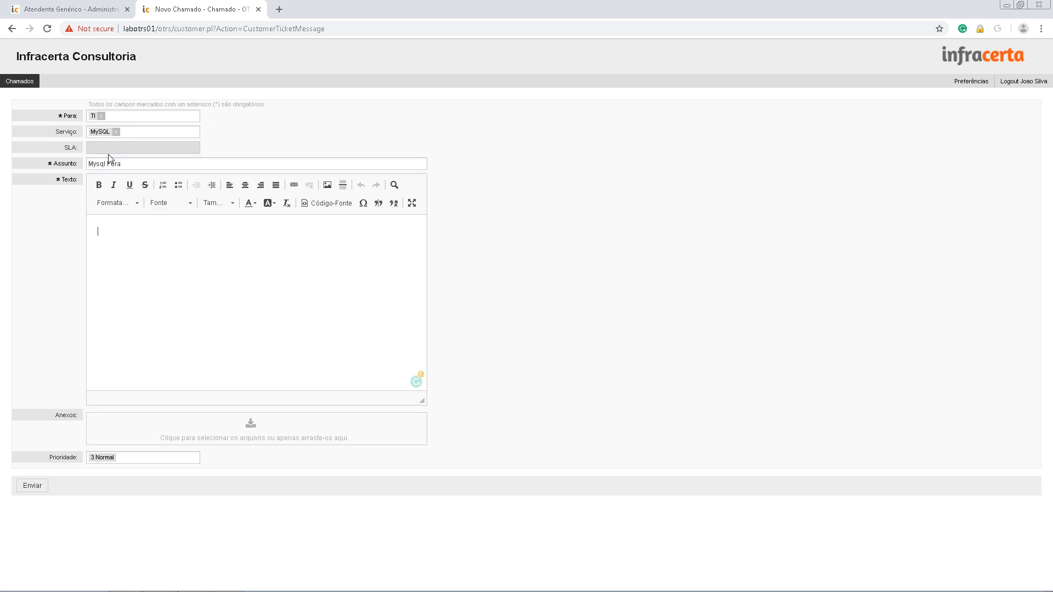
type("Favor verificar")
left_click(32, 485)
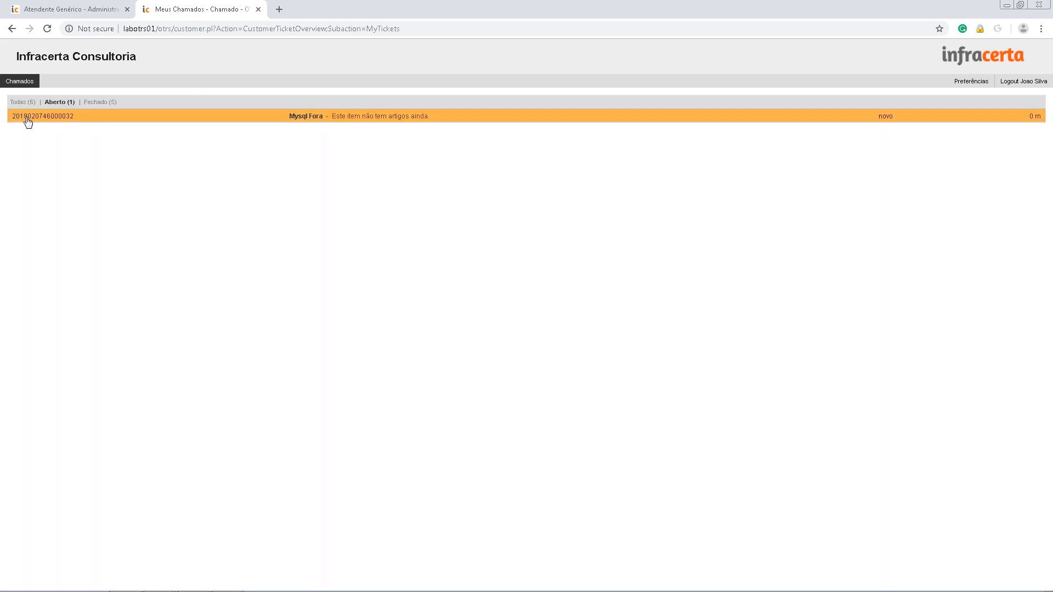
left_click(73, 11)
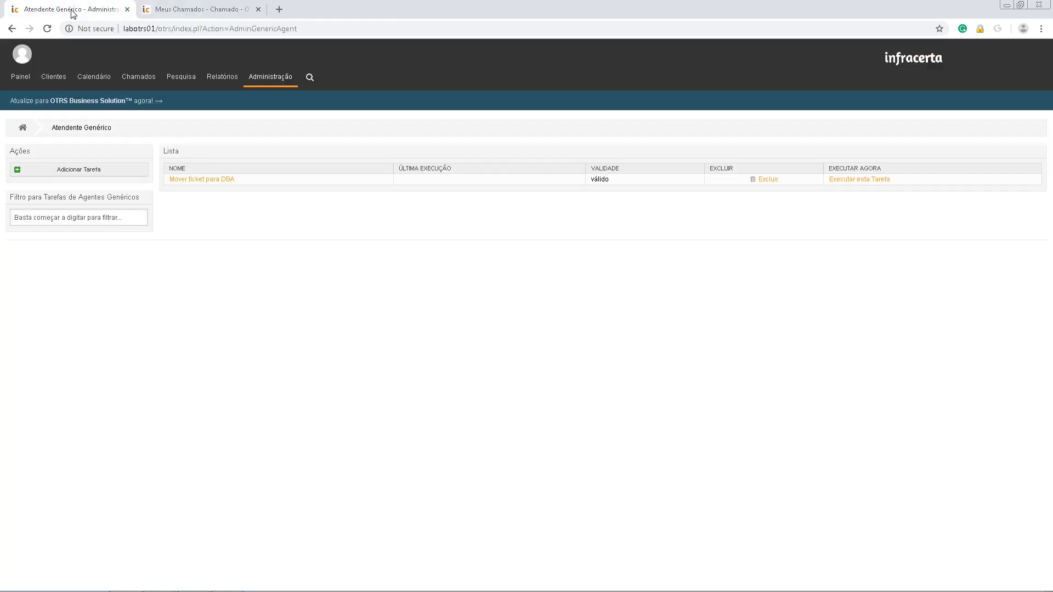
Step: Open the Visão de Estados view of open tickets from the Chamados menu
left_click(140, 79)
left_click(149, 126)
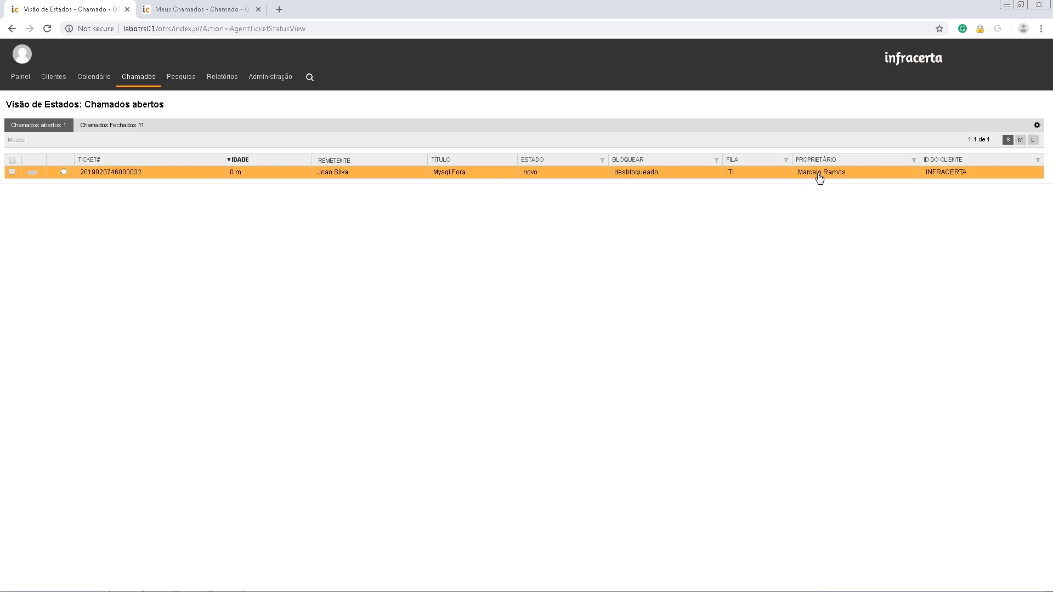
Step: Switch to the customer portal's Meus Chamados tab
left_click(171, 5)
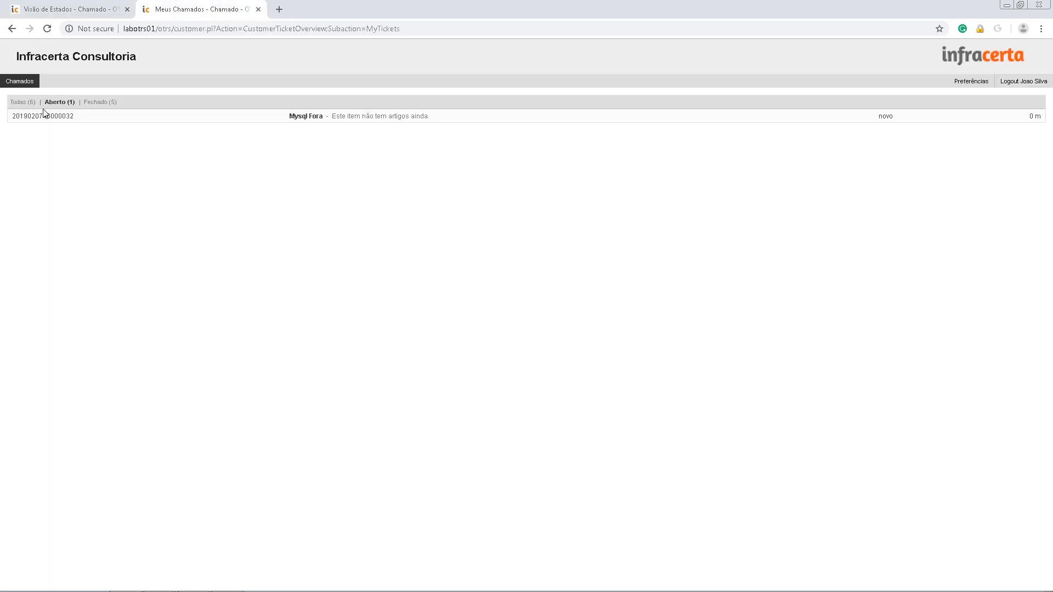
Step: Submit a customer ticket with subject 'Teste' and text 'Teste', leaving the service empty
left_click(33, 96)
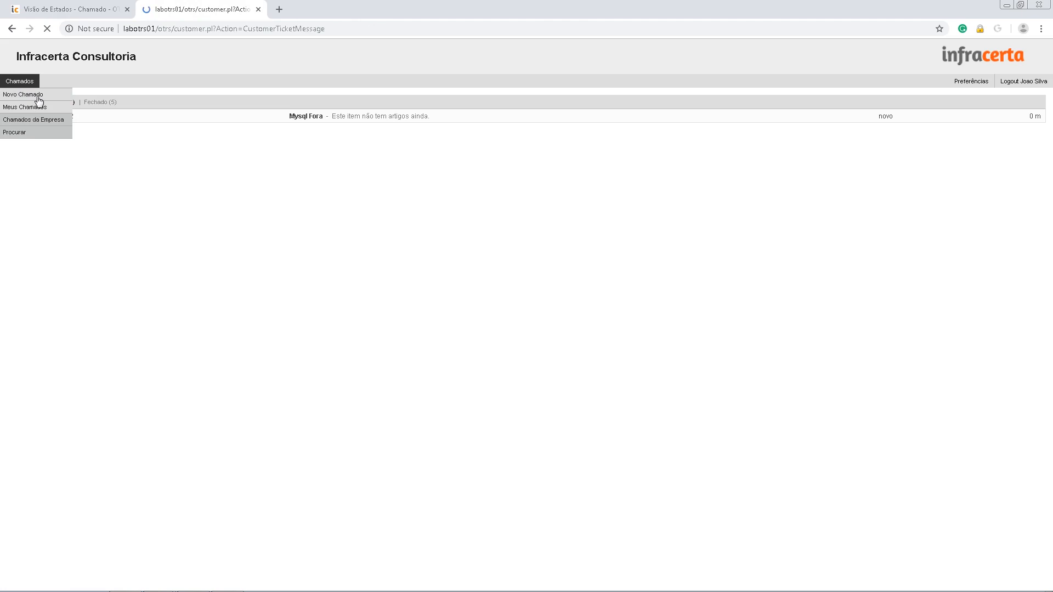
left_click(122, 134)
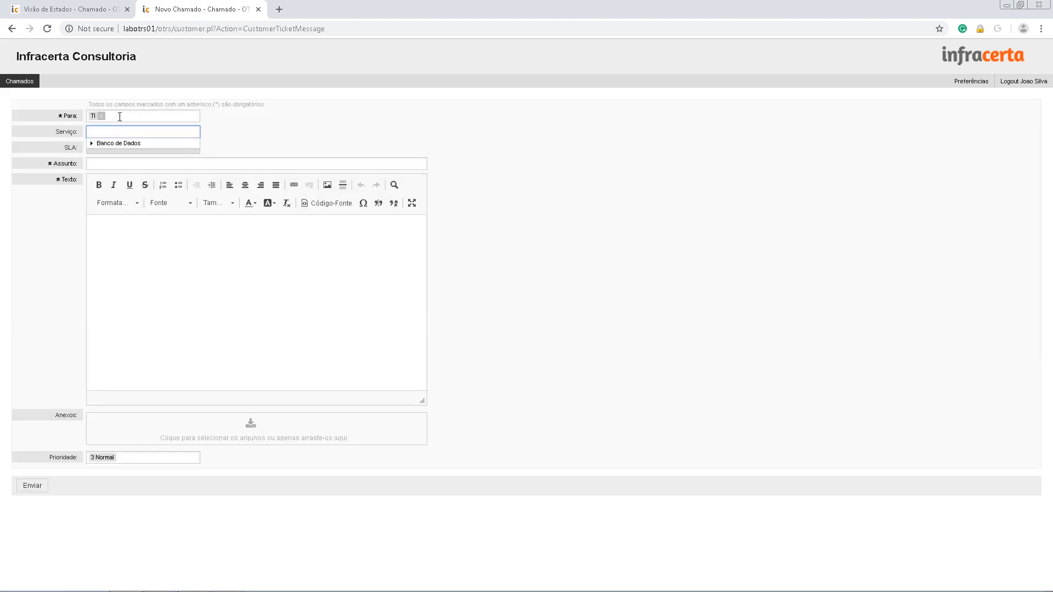
left_click(287, 125)
left_click(117, 162)
type("Teste")
key("Tab")
type("Teste")
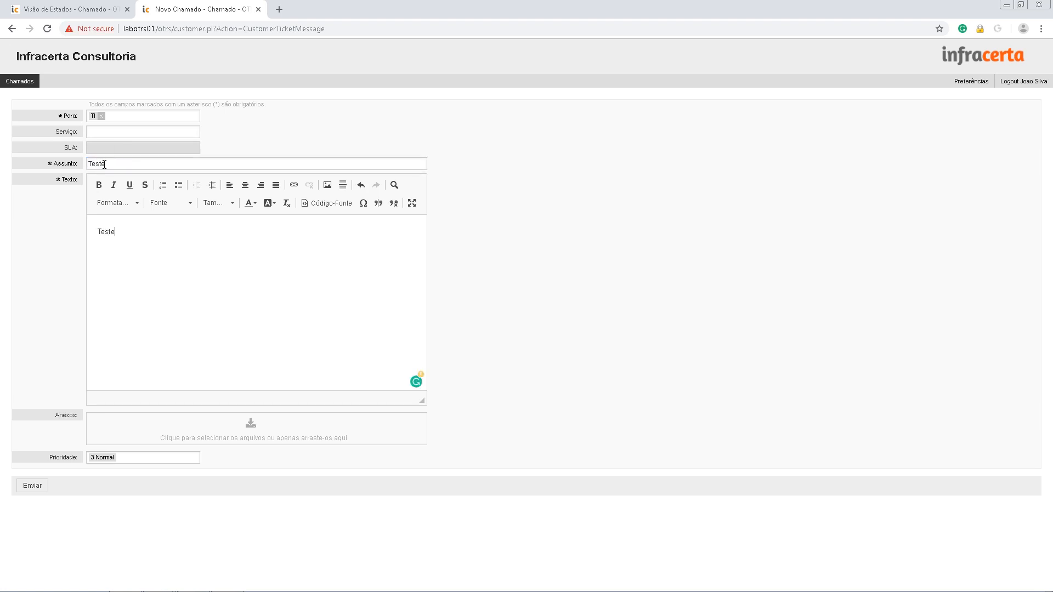
left_click(38, 487)
left_click(80, 9)
Step: Reload the agent's Visão de Estados page to show the new Teste ticket
left_click(47, 28)
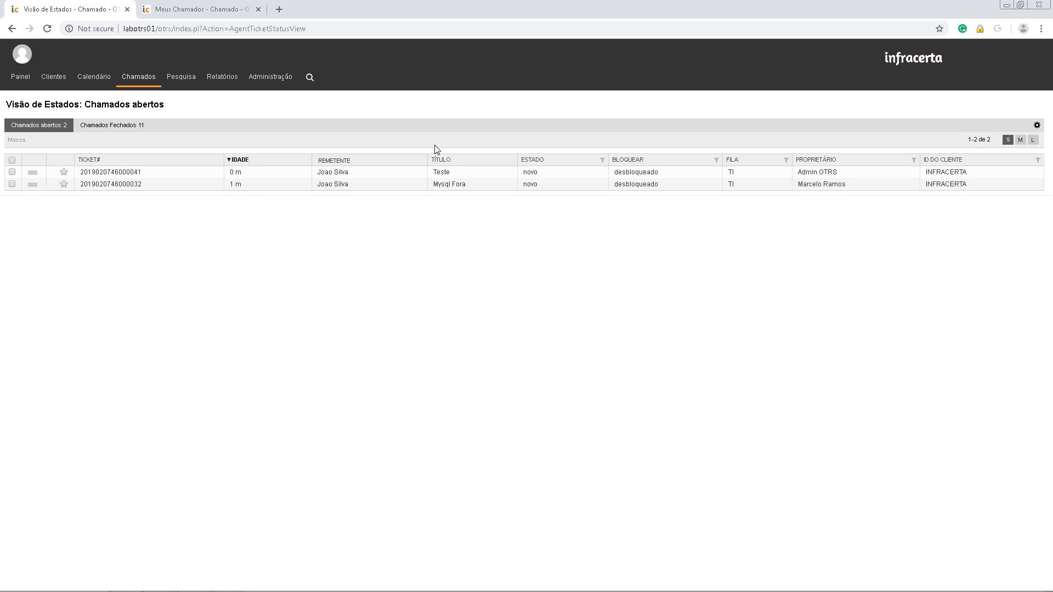
Step: Go from Administração to Atendente Genérico and start a new task with Adicionar Tarefa
left_click(275, 80)
scroll(351, 392, "down", 7)
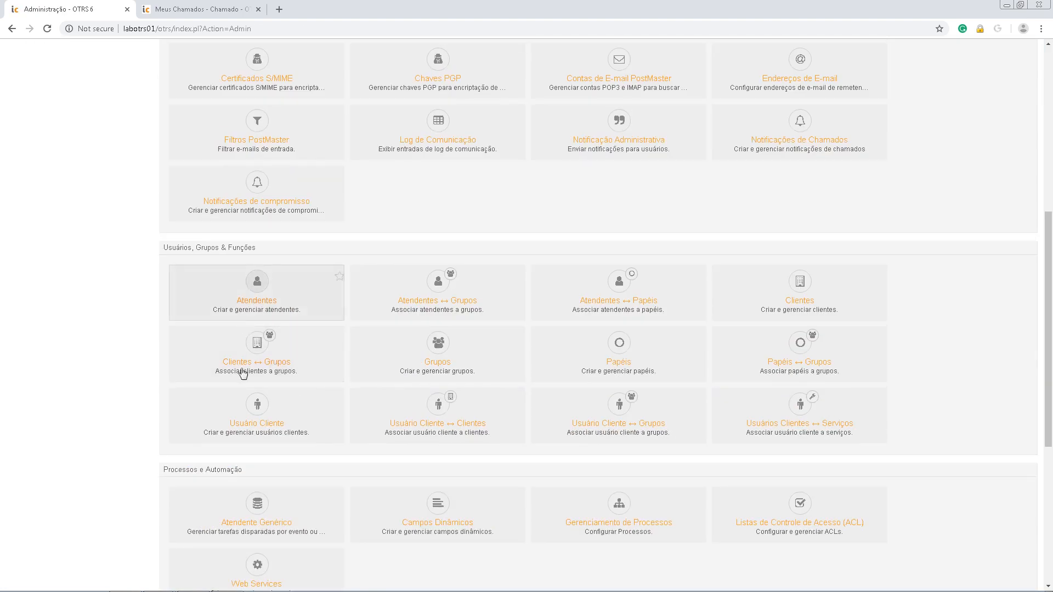
left_click(256, 502)
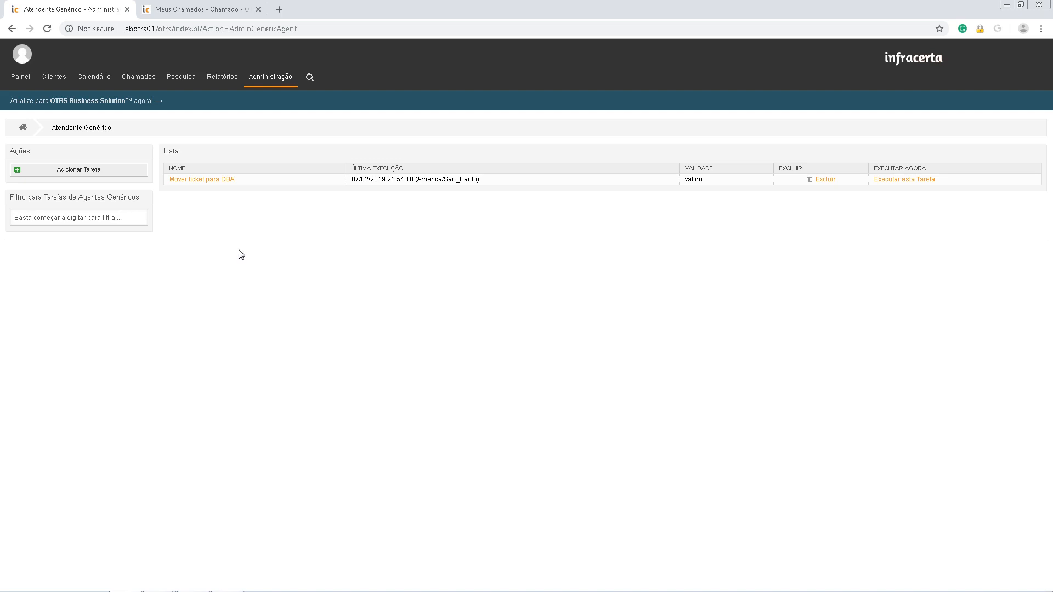
left_click(89, 174)
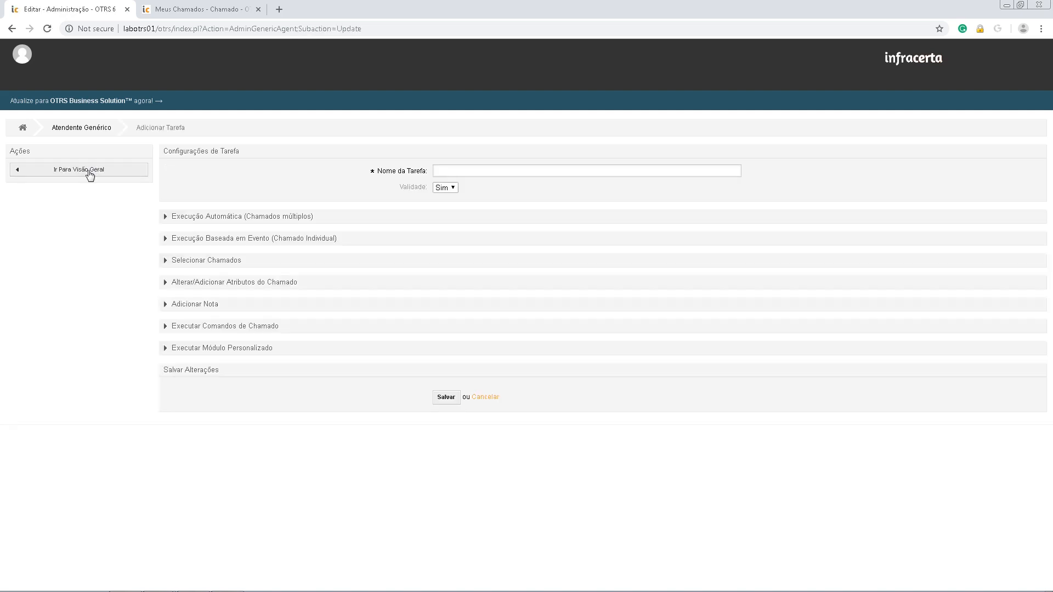
Step: Name the task 'Lembrete de ticket parado' and set its scheduled minute to 00
left_click(453, 170)
type("Lembrete de ticket parado")
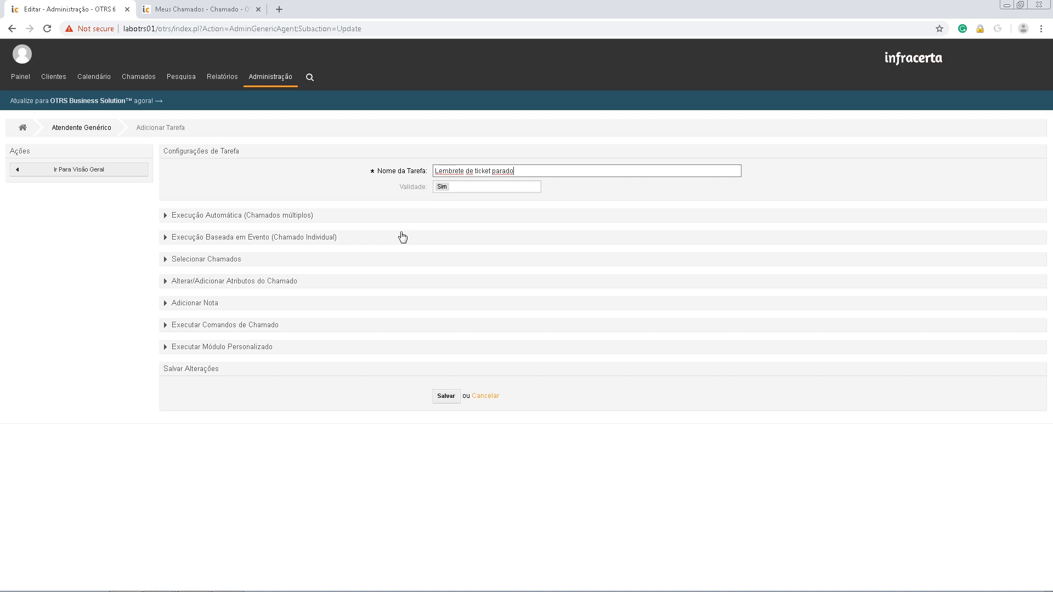
left_click(169, 217)
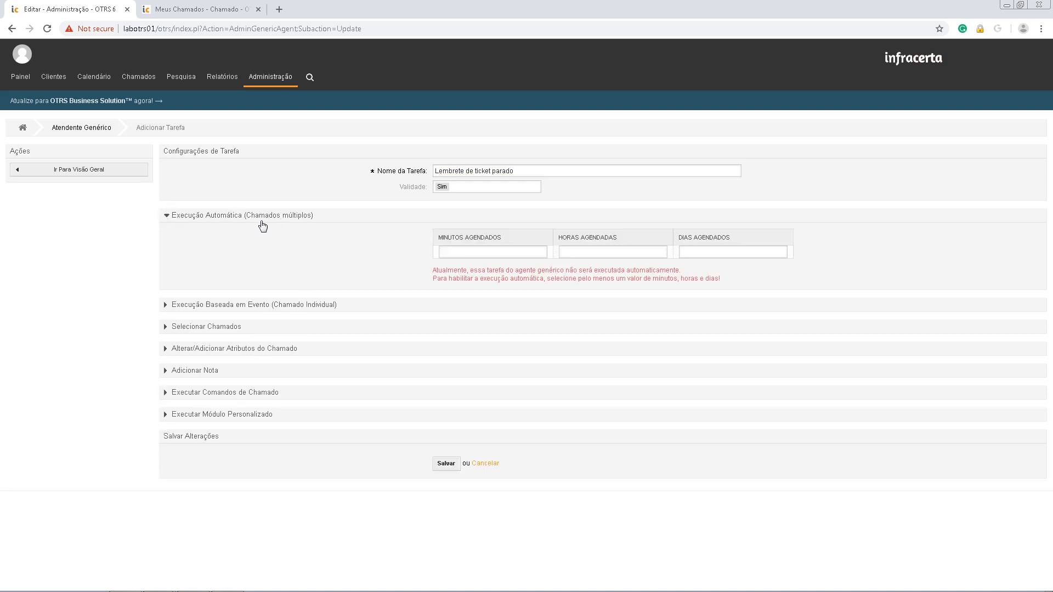
left_click(480, 252)
left_click(454, 264)
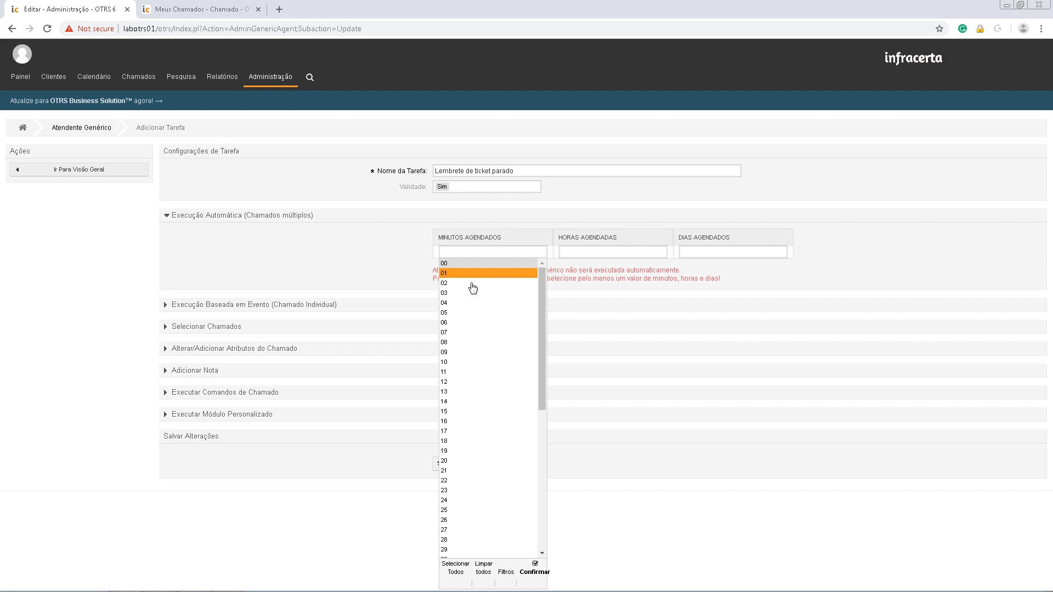
left_click(533, 573)
Step: Schedule the task for all hours of the day and all days of the week
left_click(598, 240)
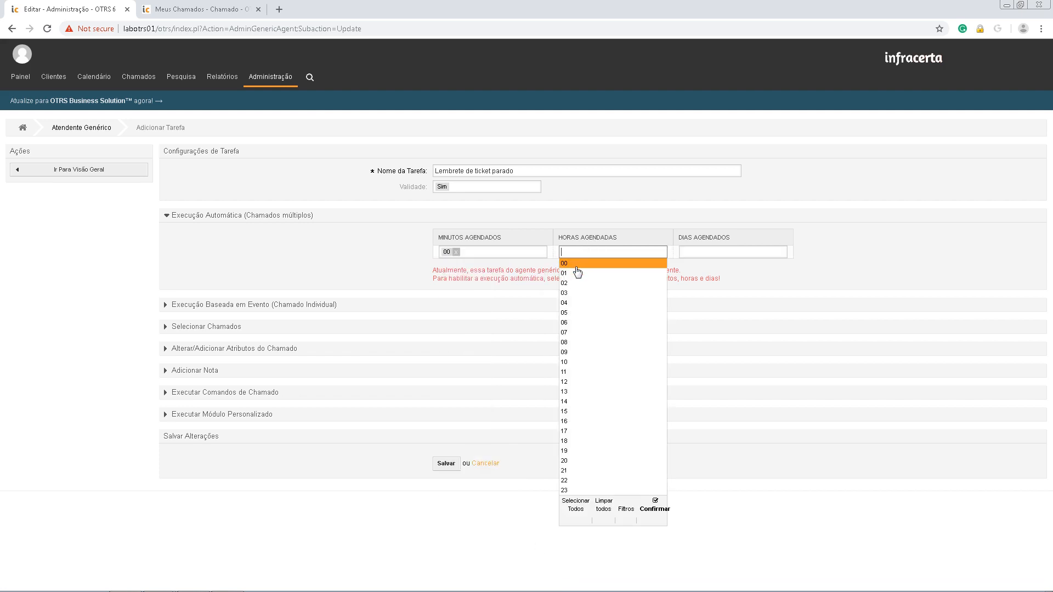
left_click(574, 506)
left_click(655, 504)
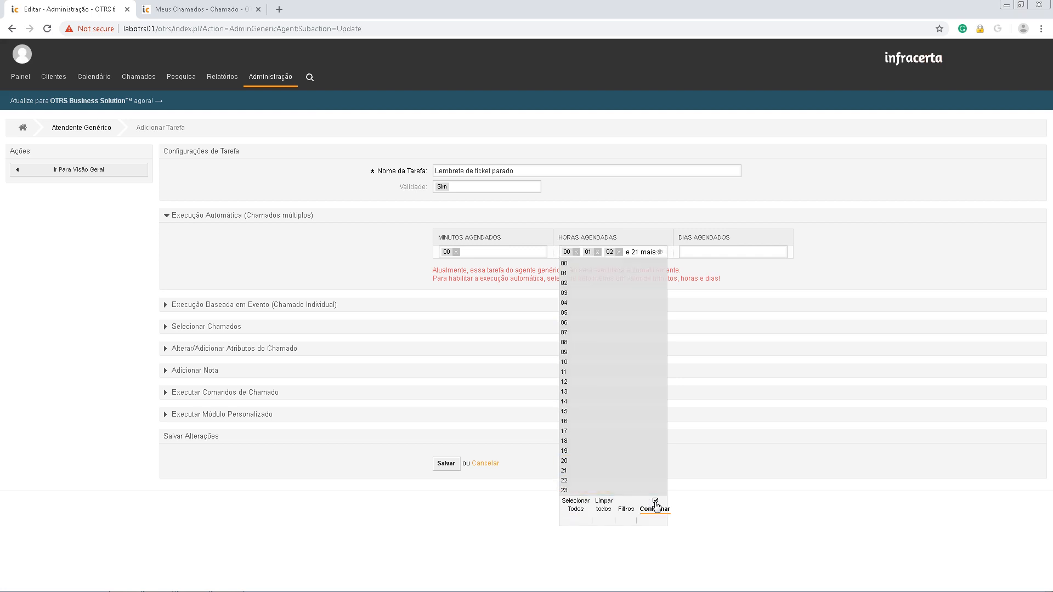
left_click(708, 253)
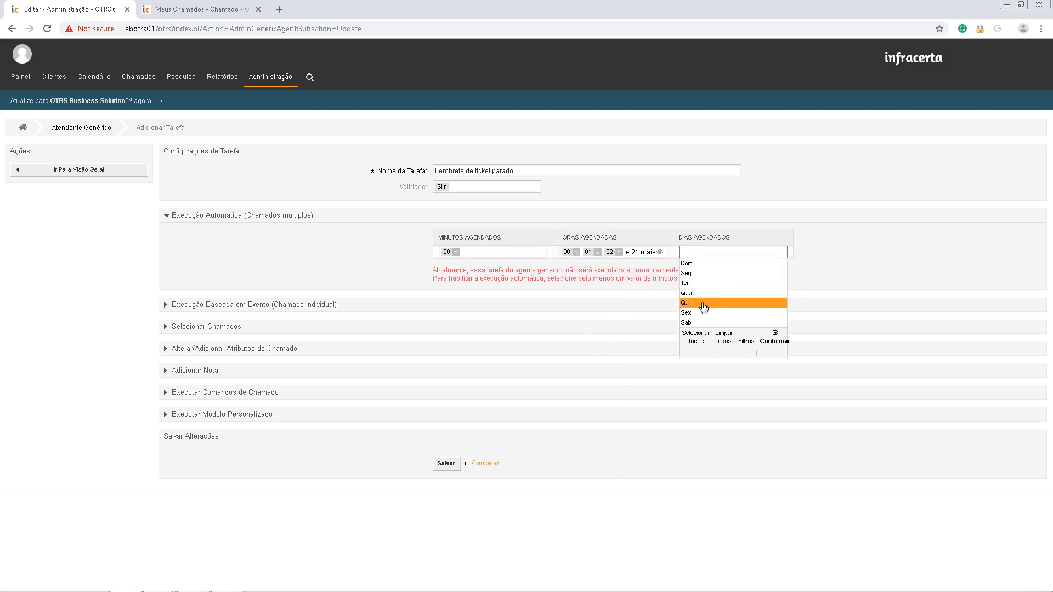
left_click(701, 341)
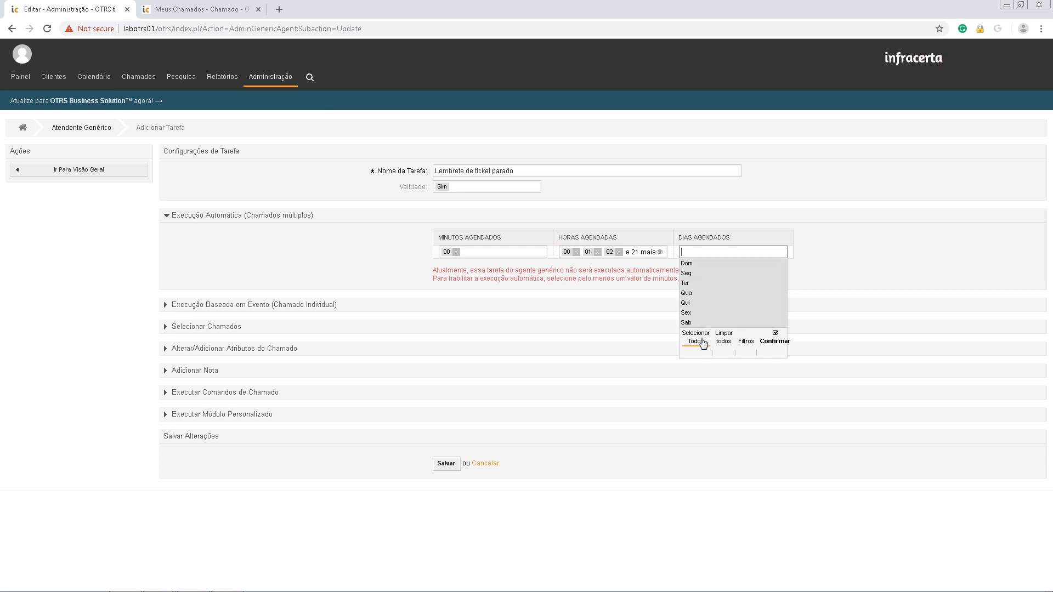
left_click(774, 342)
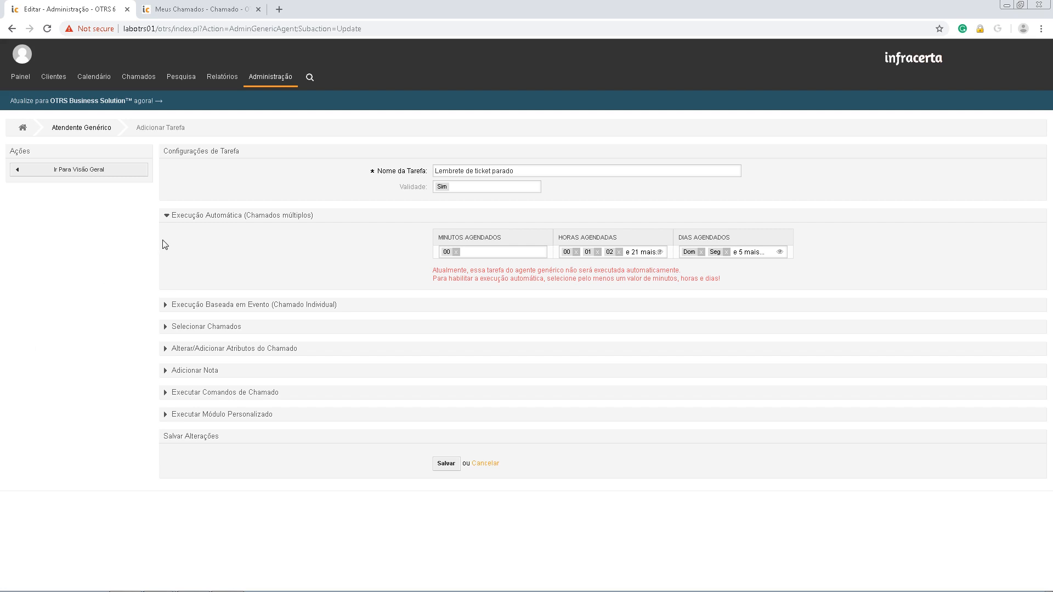
Step: Filter by Última edição do chamado: 'há mais de' 05 dia(s) atrás
left_click(168, 332)
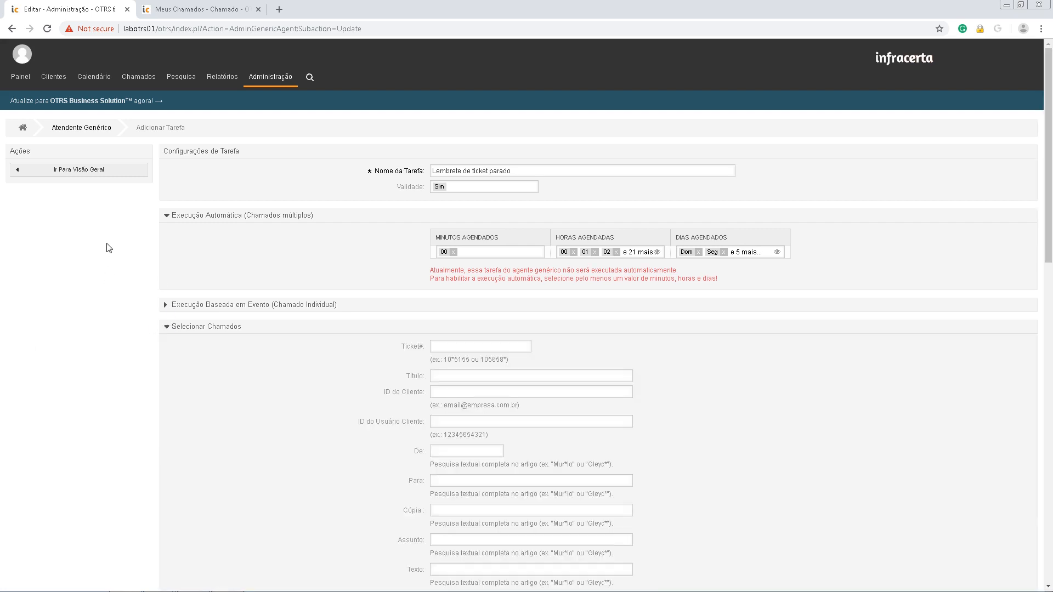
scroll(246, 364, "down", 6)
scroll(247, 368, "down", 2)
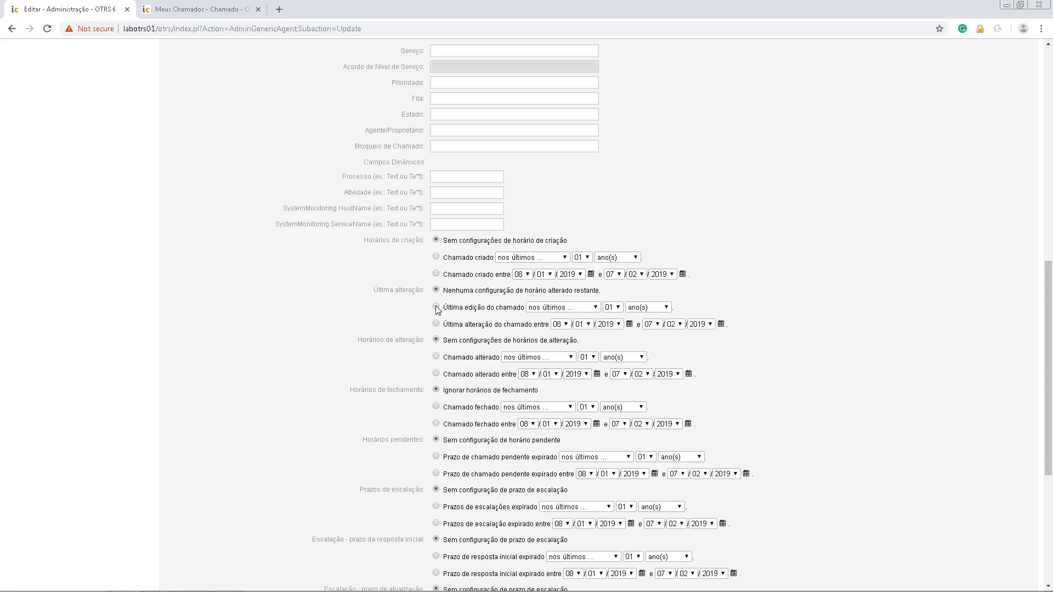
left_click(596, 308)
left_click(596, 308)
left_click(596, 309)
left_click(559, 318)
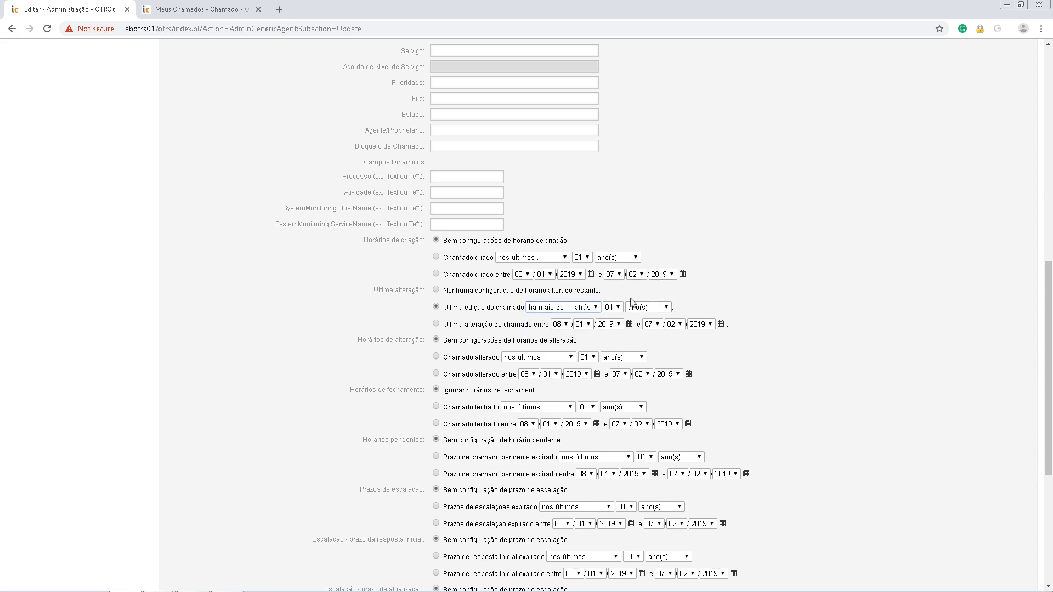
left_click(610, 308)
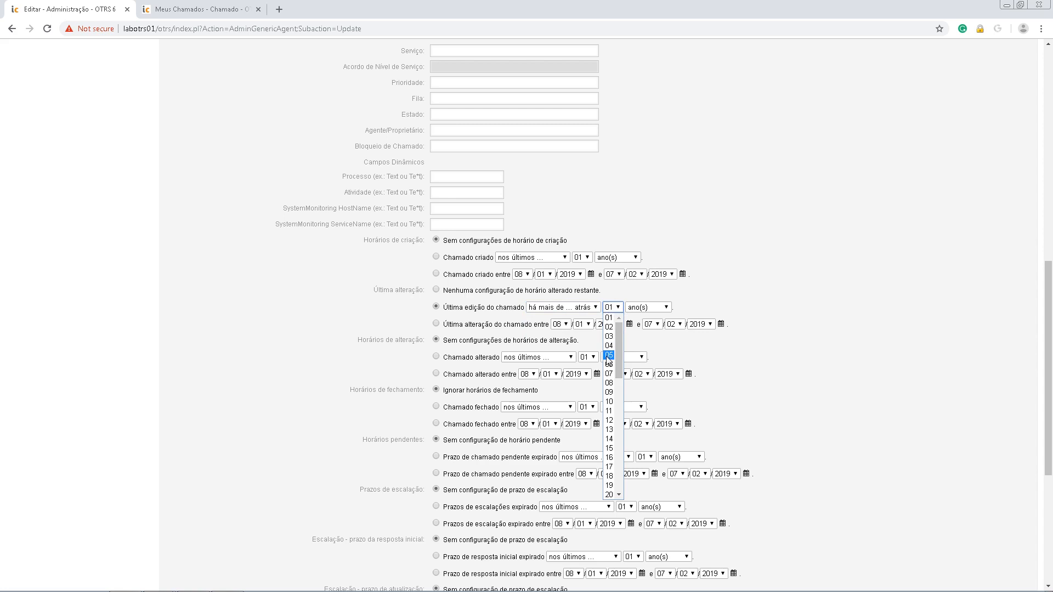
left_click(609, 354)
left_click(649, 308)
left_click(638, 327)
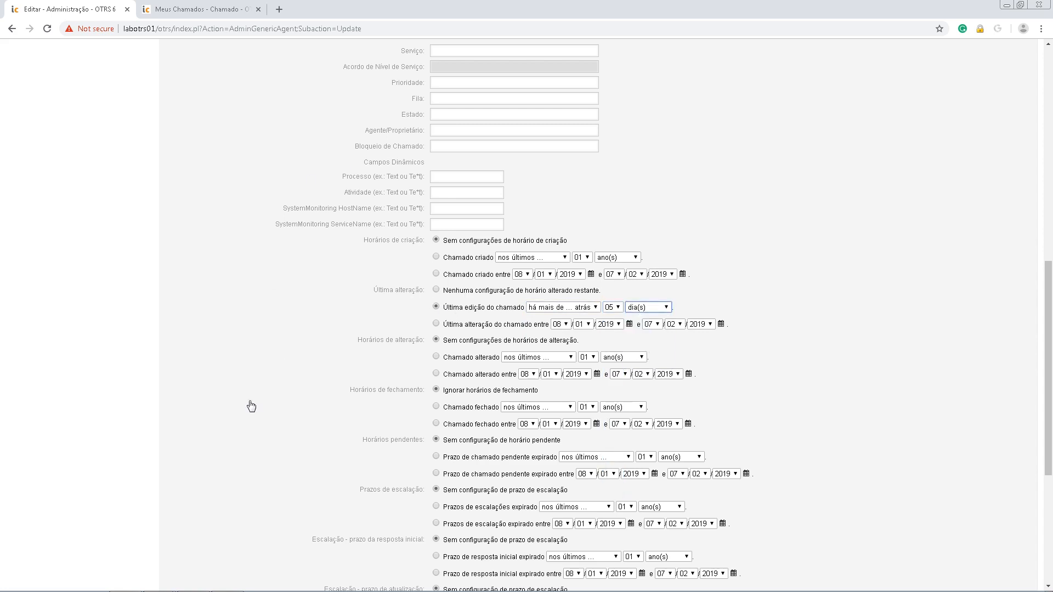
scroll(251, 384, "up", 10)
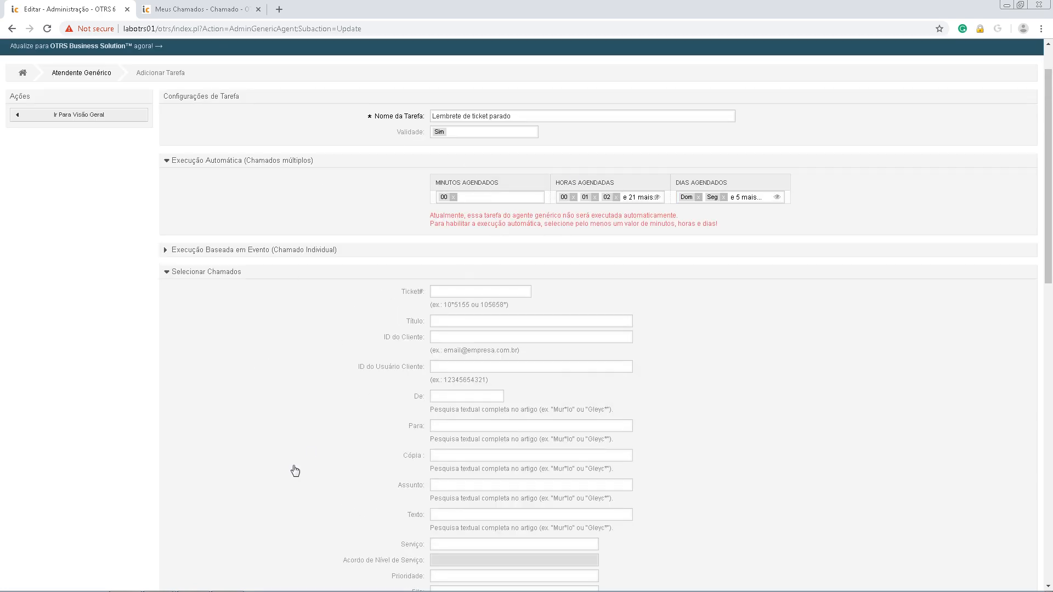
scroll(298, 464, "down", 10)
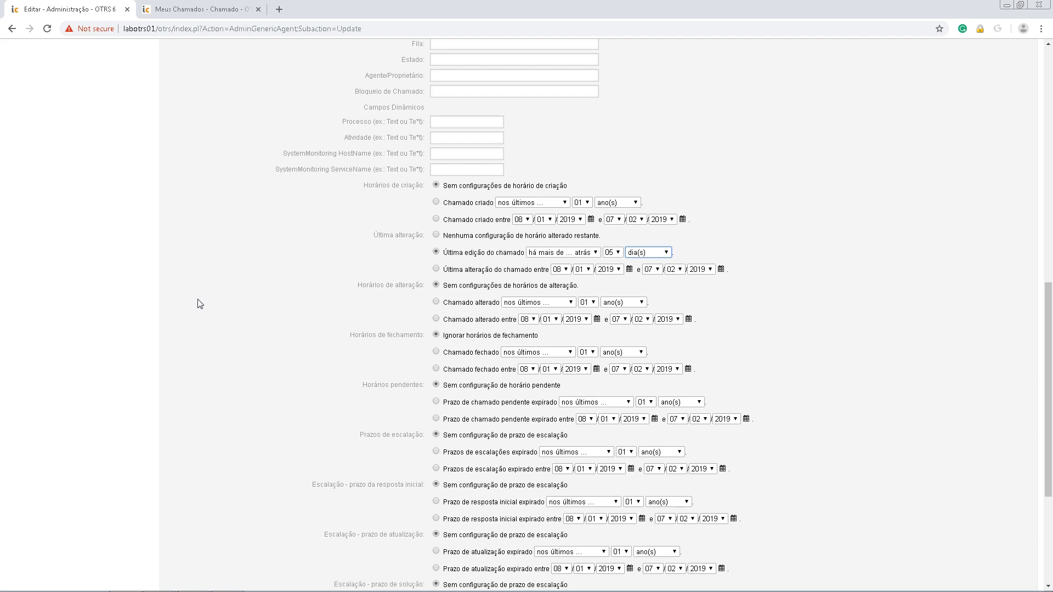
scroll(225, 287, "down", 1)
scroll(225, 288, "down", 2)
scroll(331, 310, "up", 3)
scroll(263, 342, "down", 4)
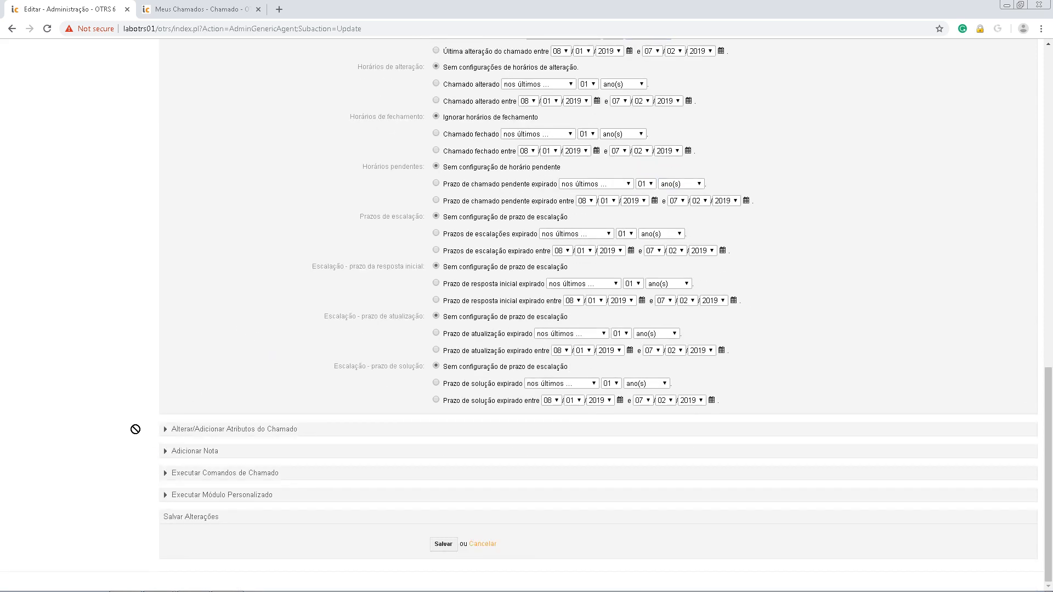
Step: Expand the Adicionar Nota section, leaving the ticket attribute changes collapsed
left_click(166, 430)
scroll(263, 271, "down", 5)
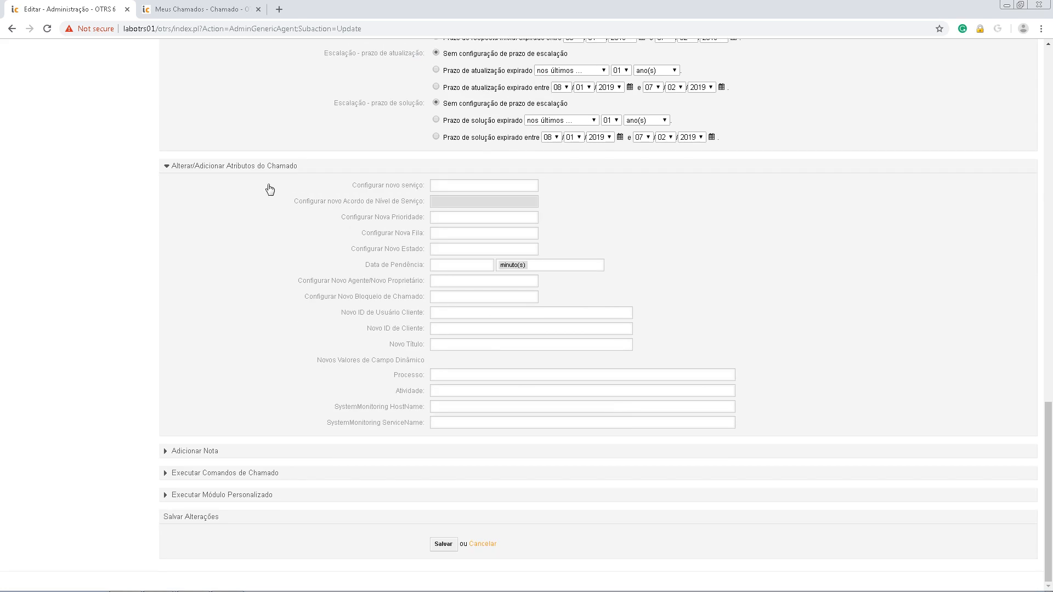
left_click(166, 169)
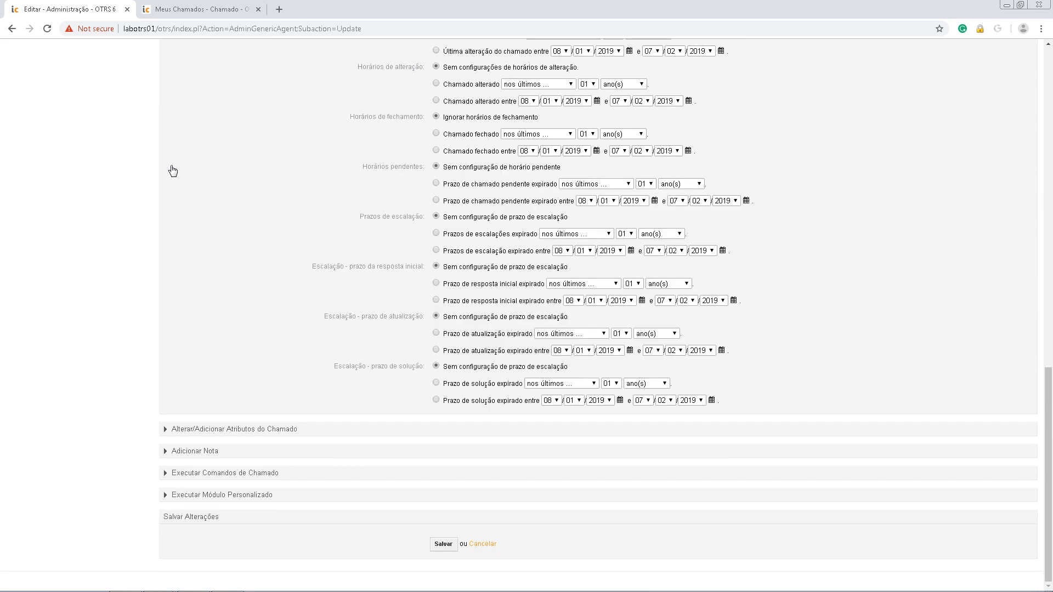
left_click(166, 454)
Step: Enter note subject 'Chamado Parado' and body text 'Chamado Parado. Favor verificar.'
left_click(434, 332)
type("Admin OTRS")
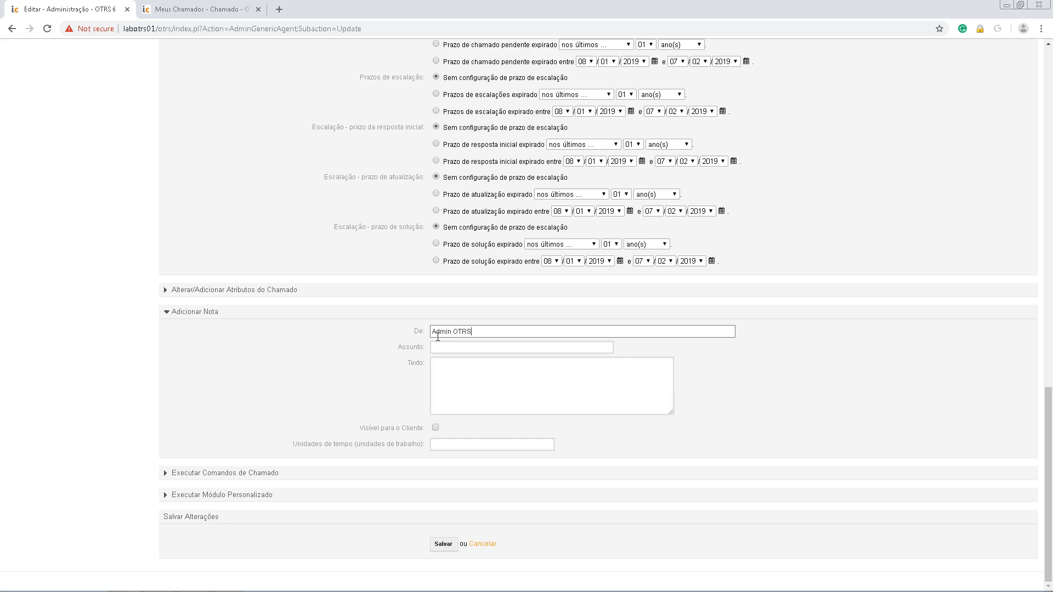
key("Tab")
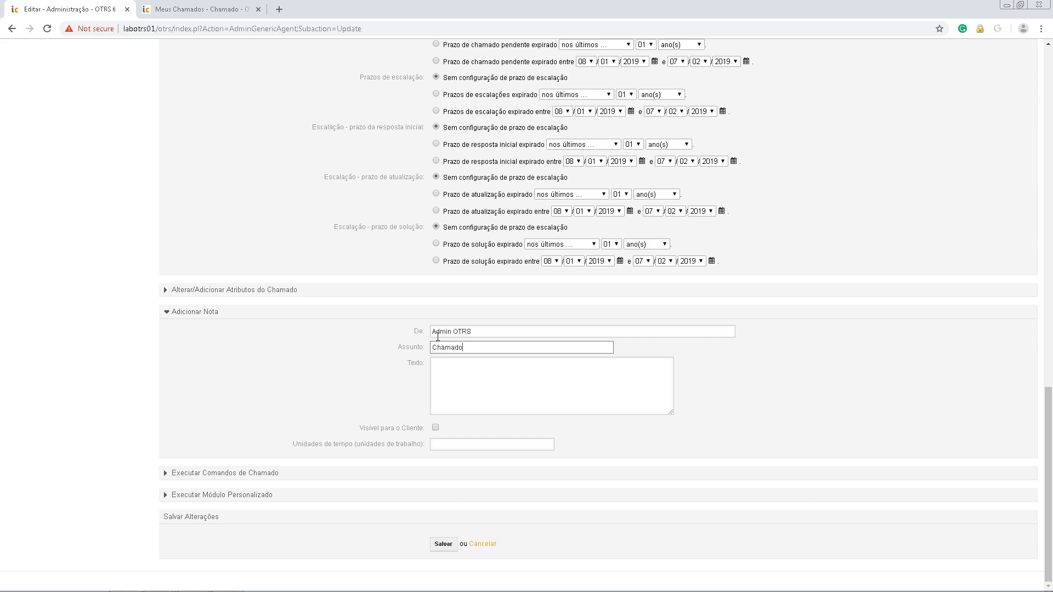
key("Tab")
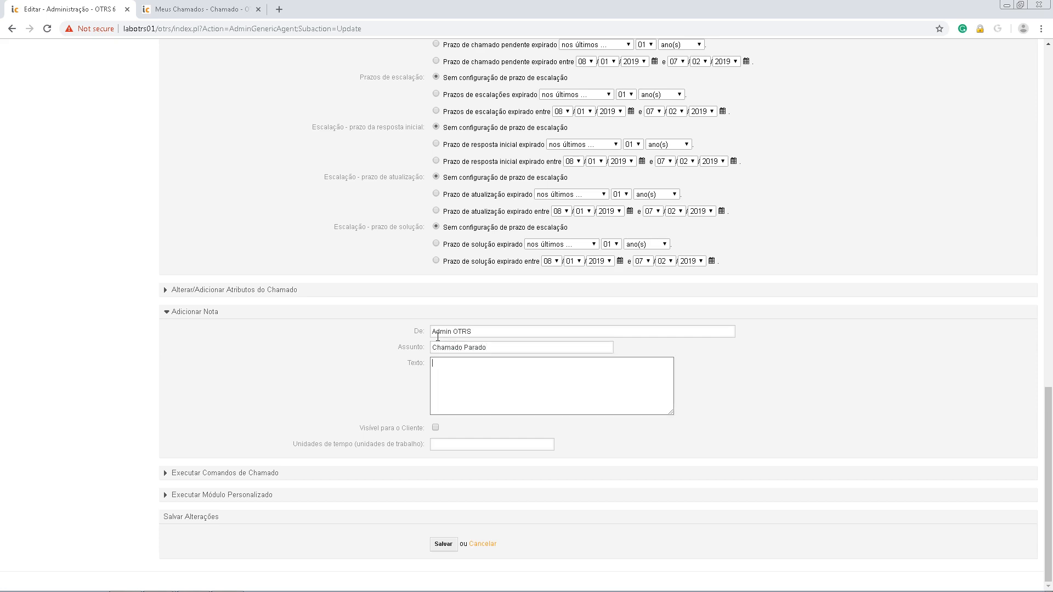
type("C")
type(". Favor verificar.")
scroll(272, 189, "up", 7)
scroll(277, 204, "up", 10)
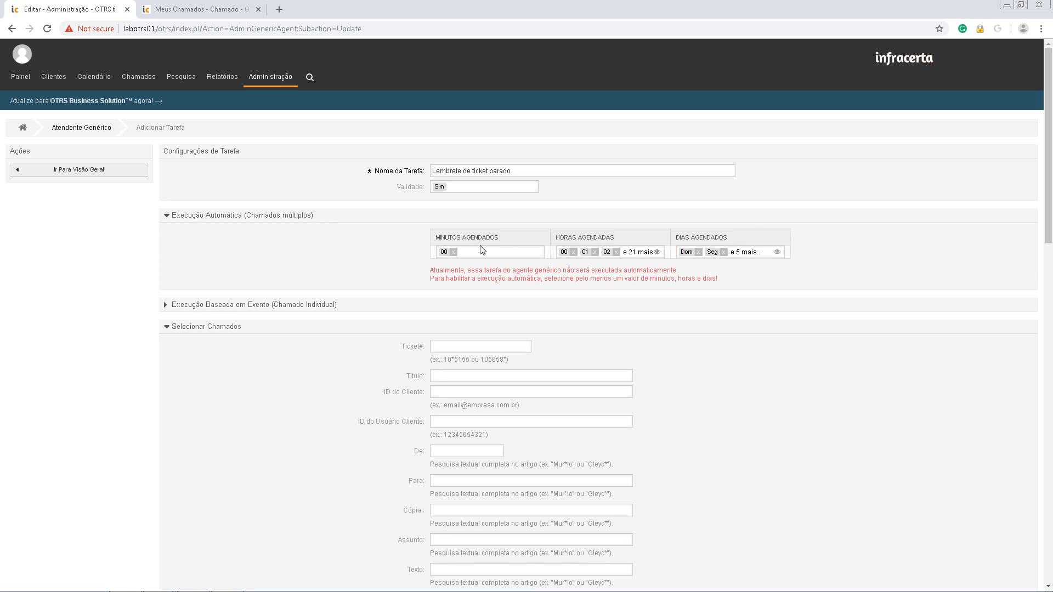
scroll(299, 294, "down", 3)
scroll(277, 235, "down", 8)
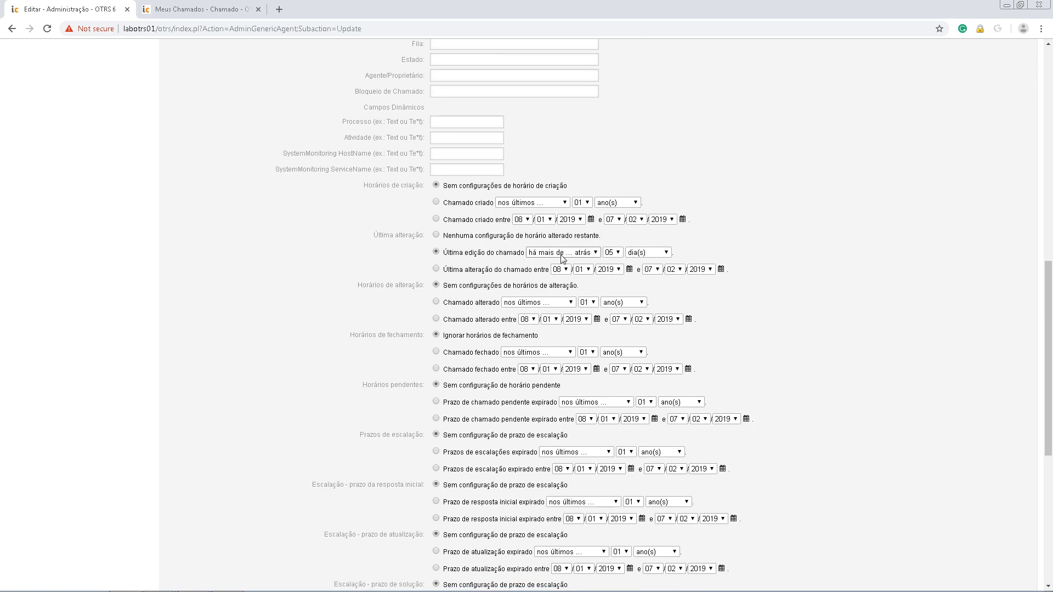
scroll(346, 388, "down", 7)
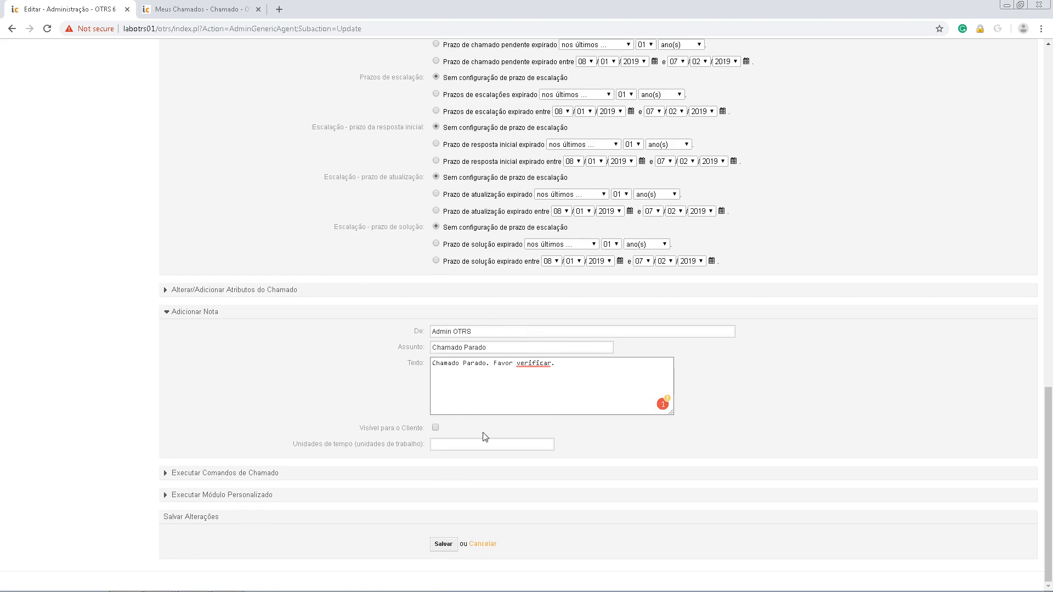
Step: Save the task, preview its run on 13 tickets, and reopen it for editing
left_click(444, 546)
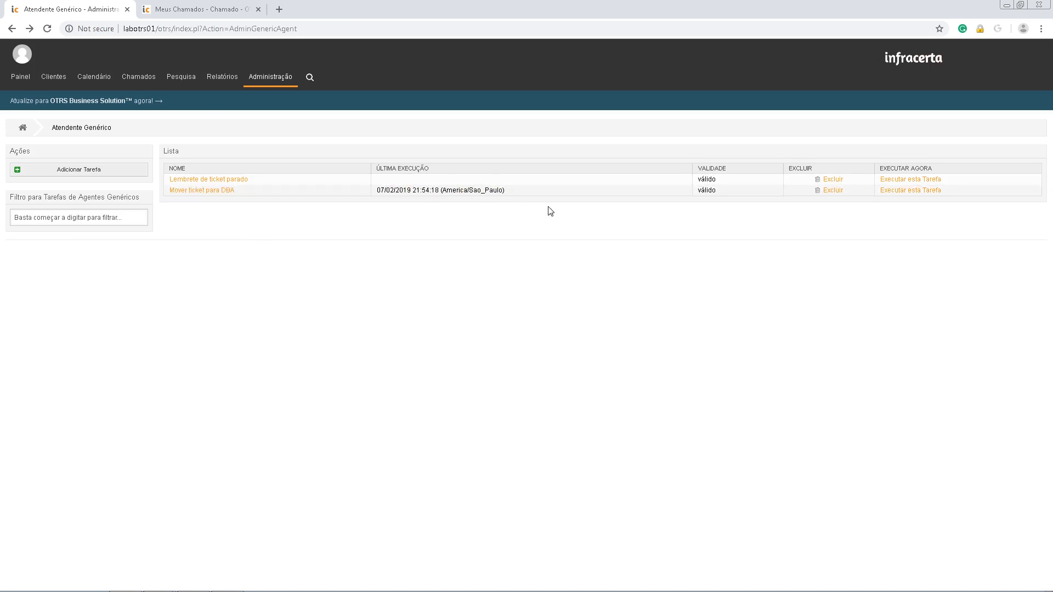
left_click(914, 180)
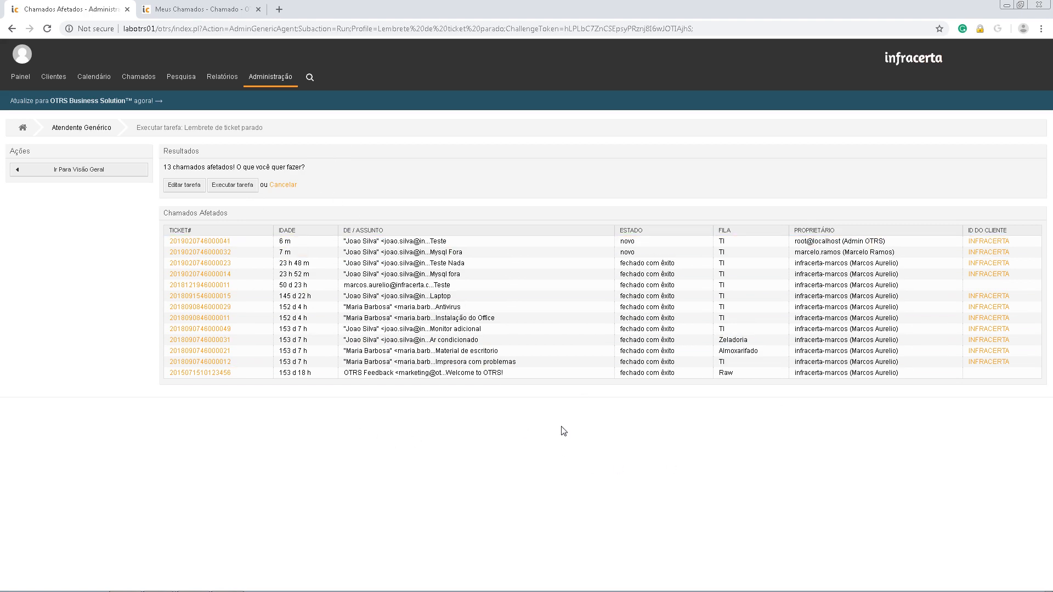
left_click(186, 187)
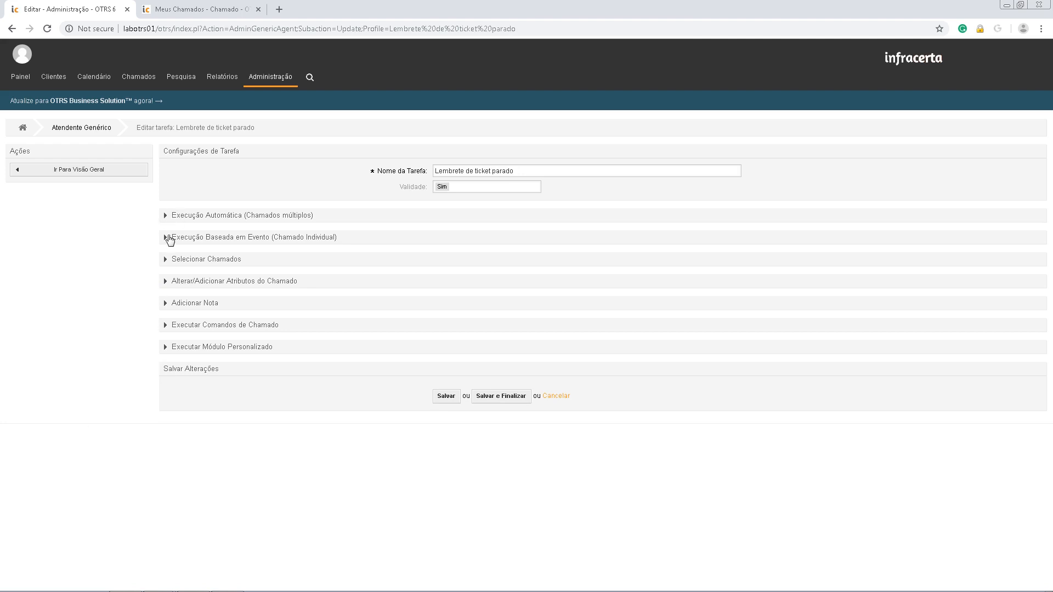
Step: Set the Estado filter to novo, lembrete de pendente and aberto, then Salvar e Finalizar
left_click(167, 260)
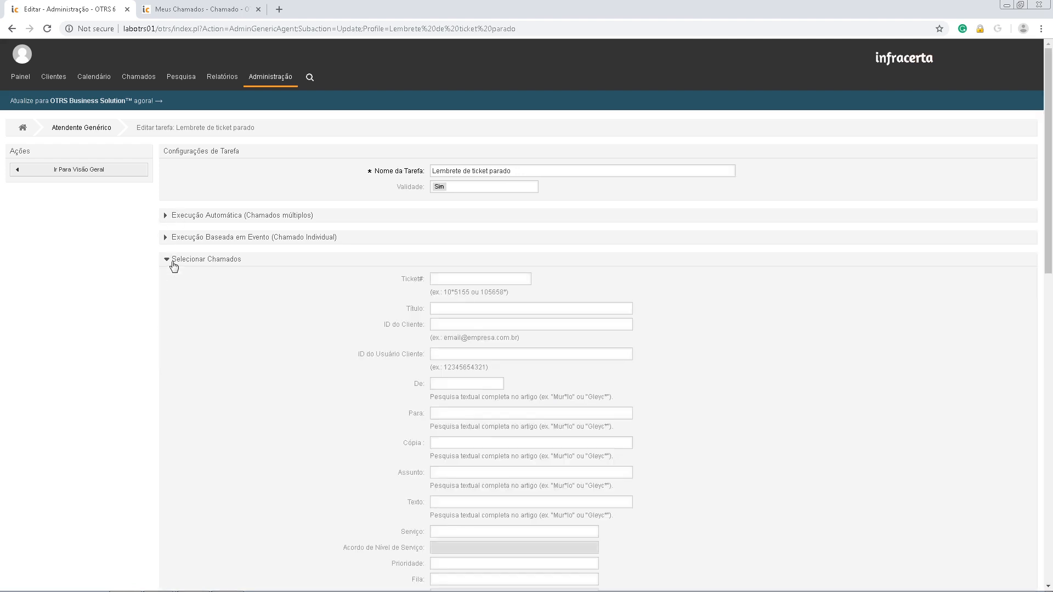
scroll(186, 326, "down", 3)
scroll(186, 327, "down", 4)
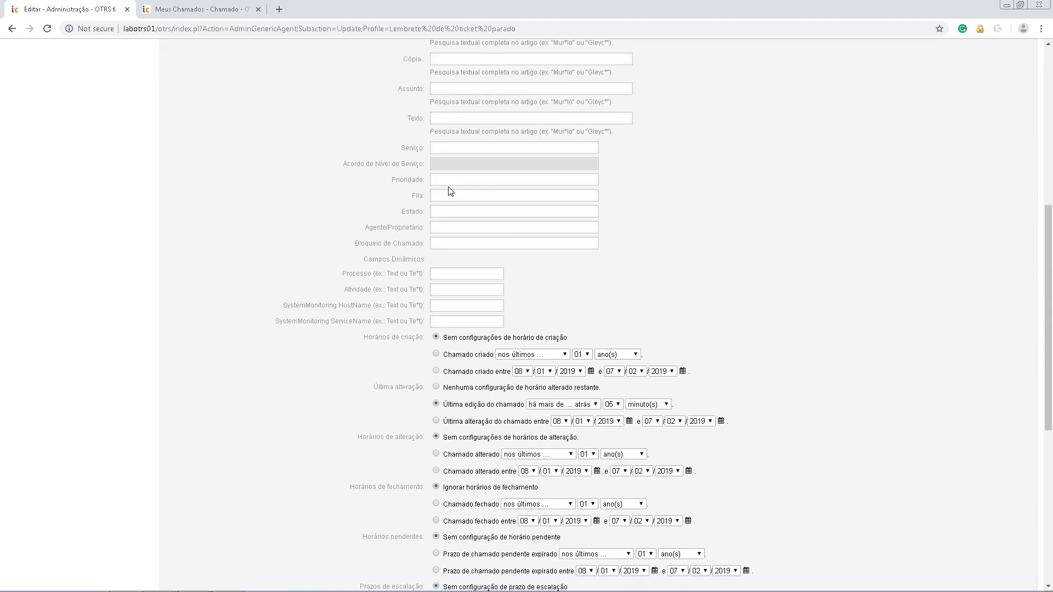
left_click(452, 211)
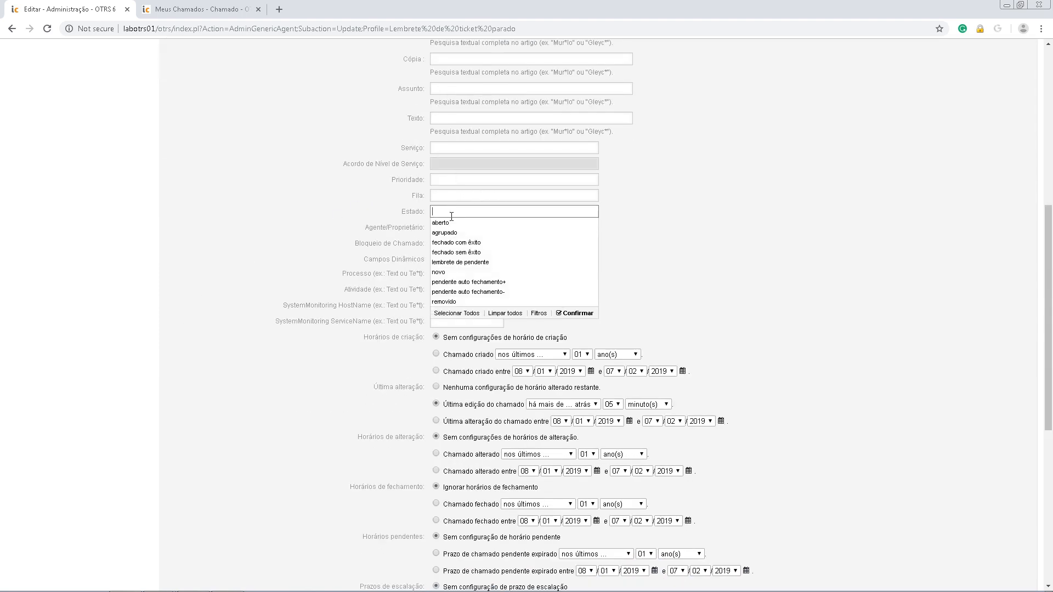
left_click(452, 272)
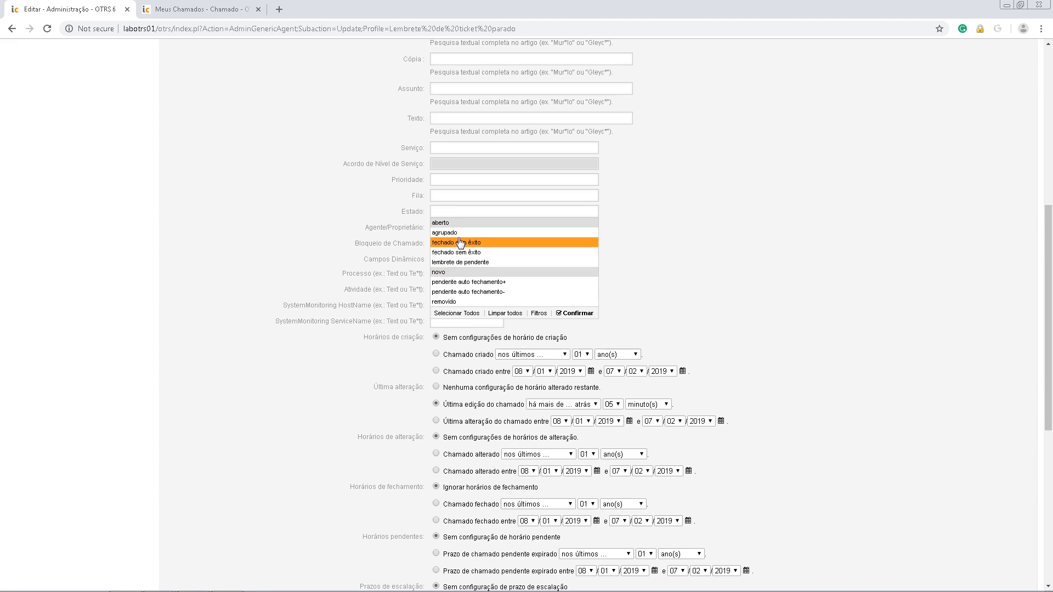
left_click(453, 262)
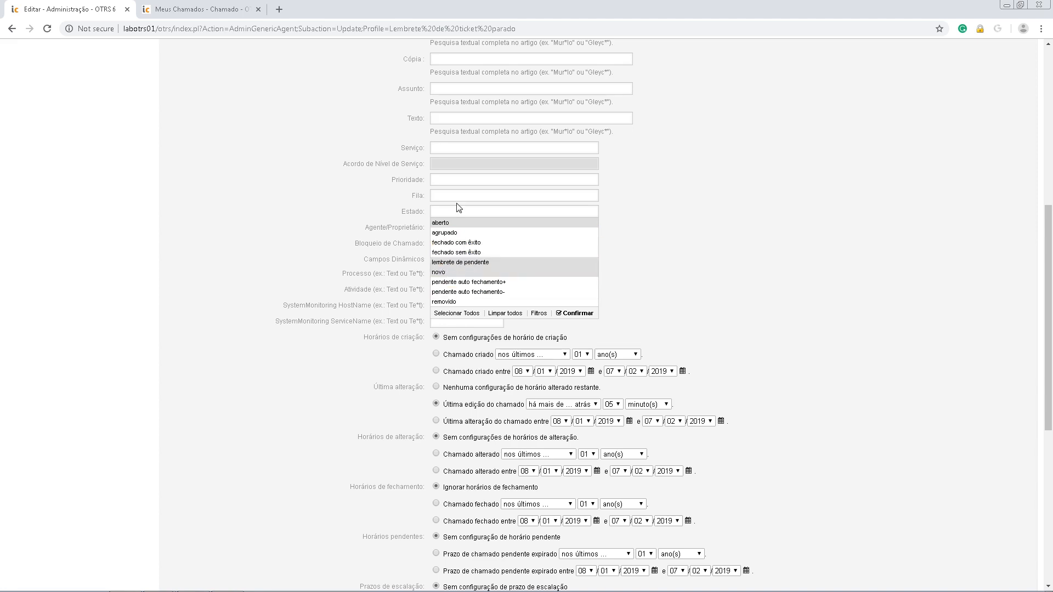
left_click(449, 223)
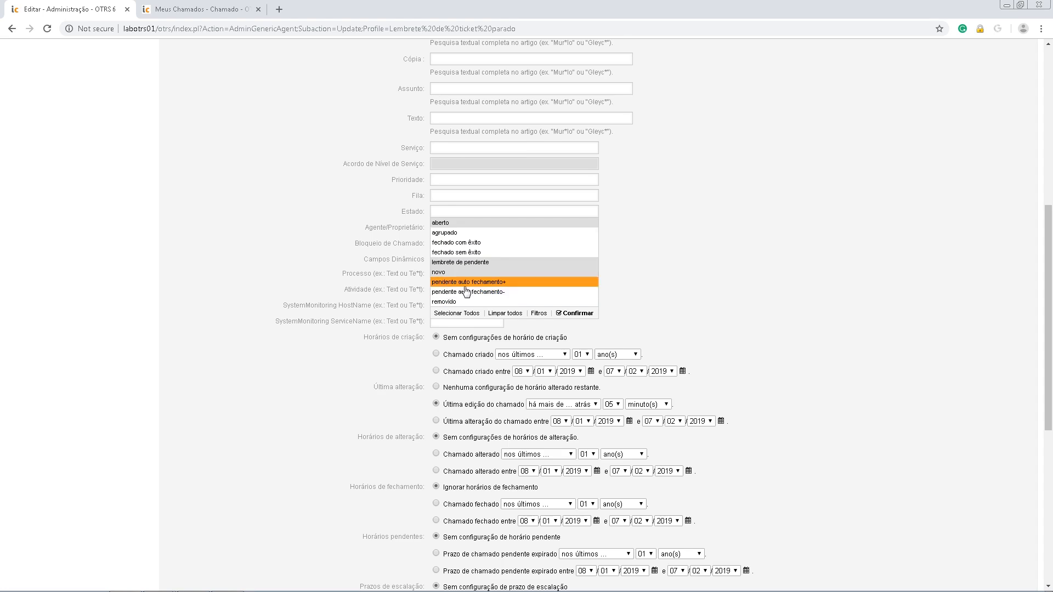
left_click(577, 313)
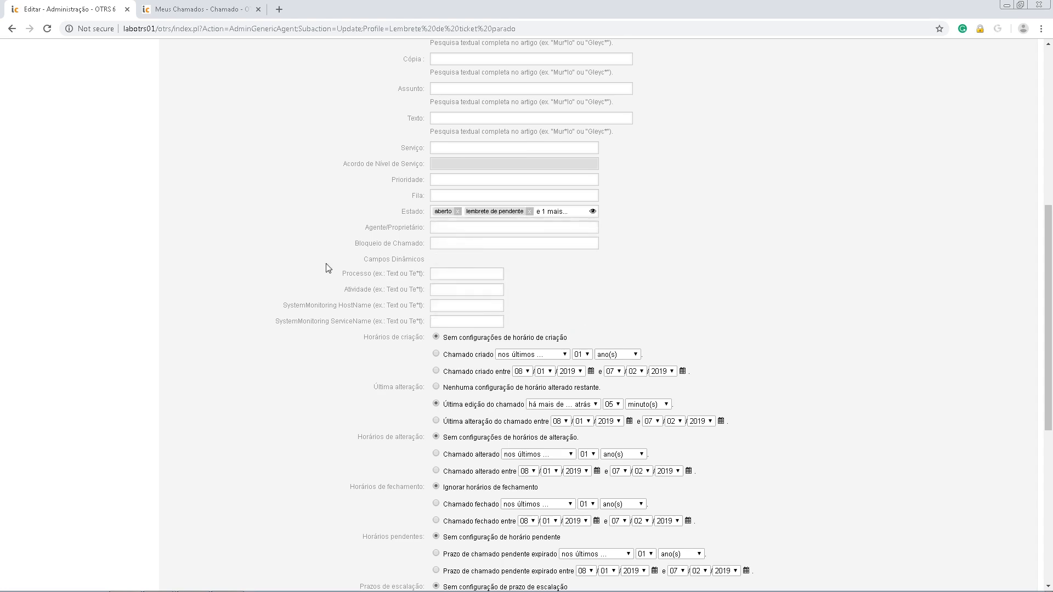
scroll(278, 464, "down", 7)
left_click(479, 545)
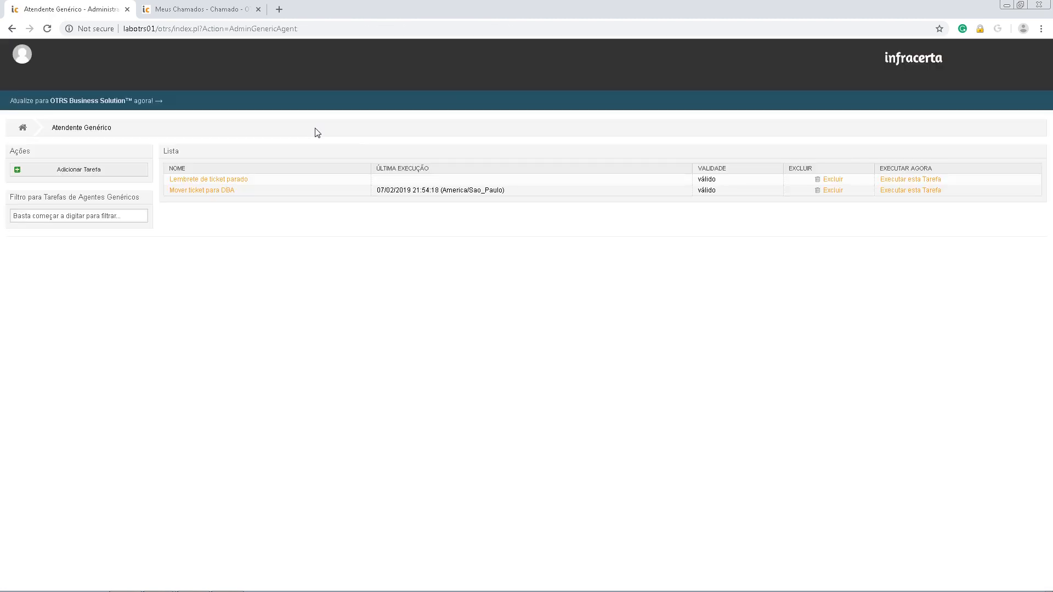
Step: Execute the task on its 2 matching tickets, then go to Chamados > Visão de Estados
left_click(897, 180)
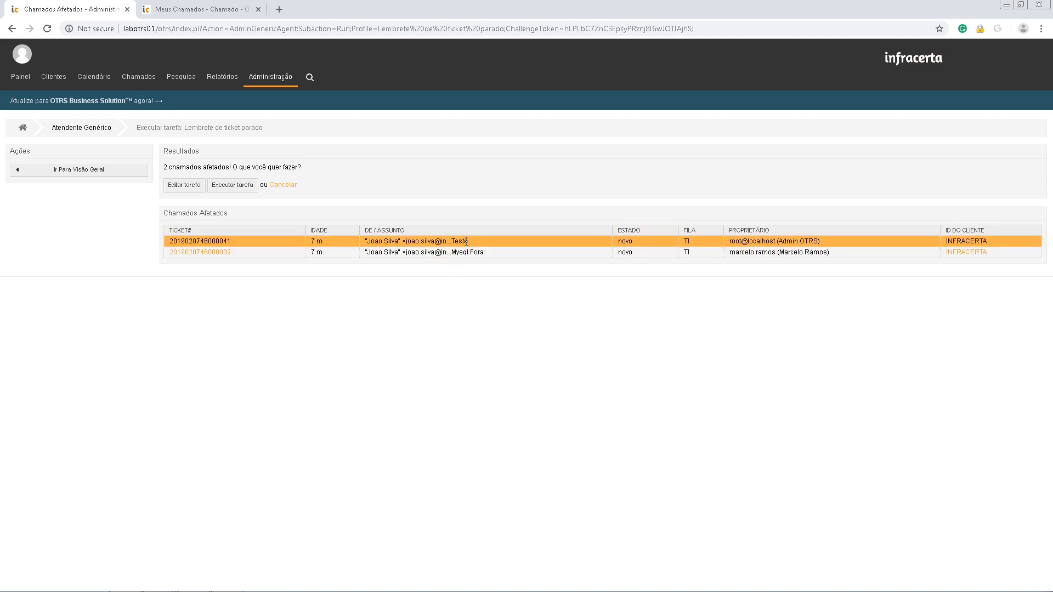
left_click(237, 185)
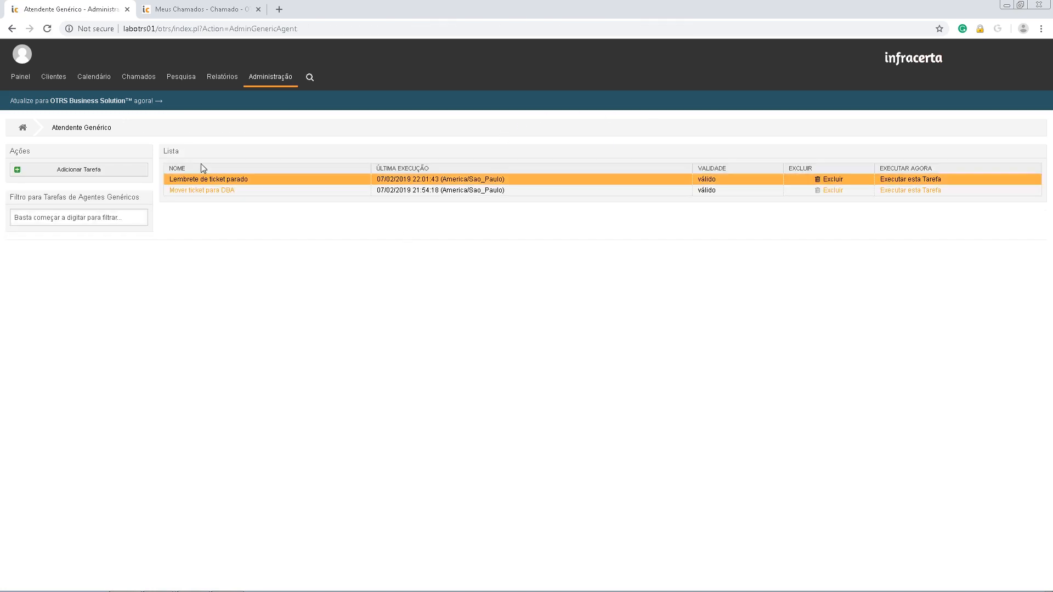
mouse_move(134, 78)
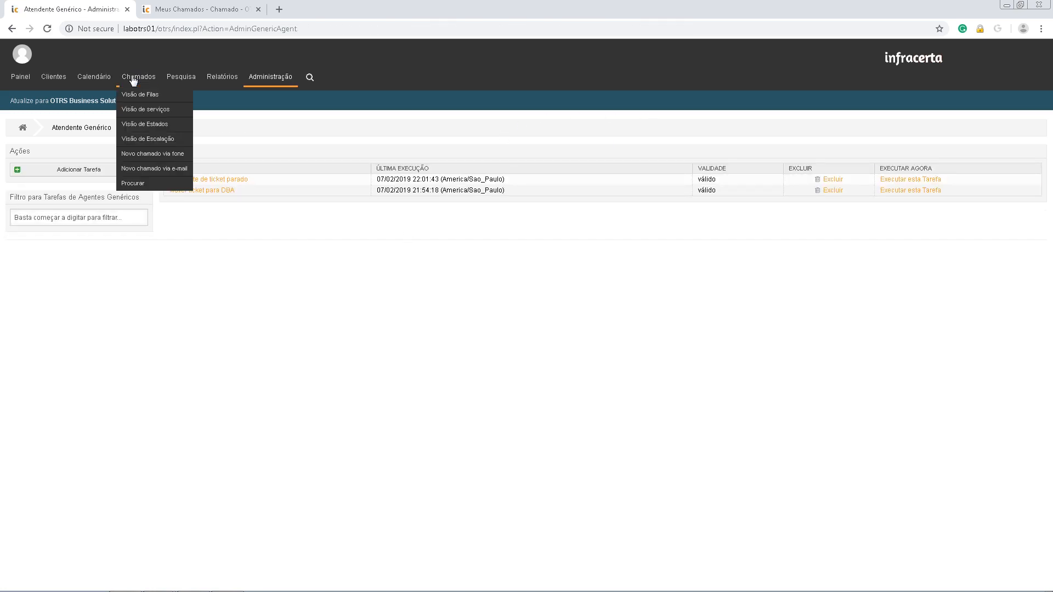
left_click(145, 124)
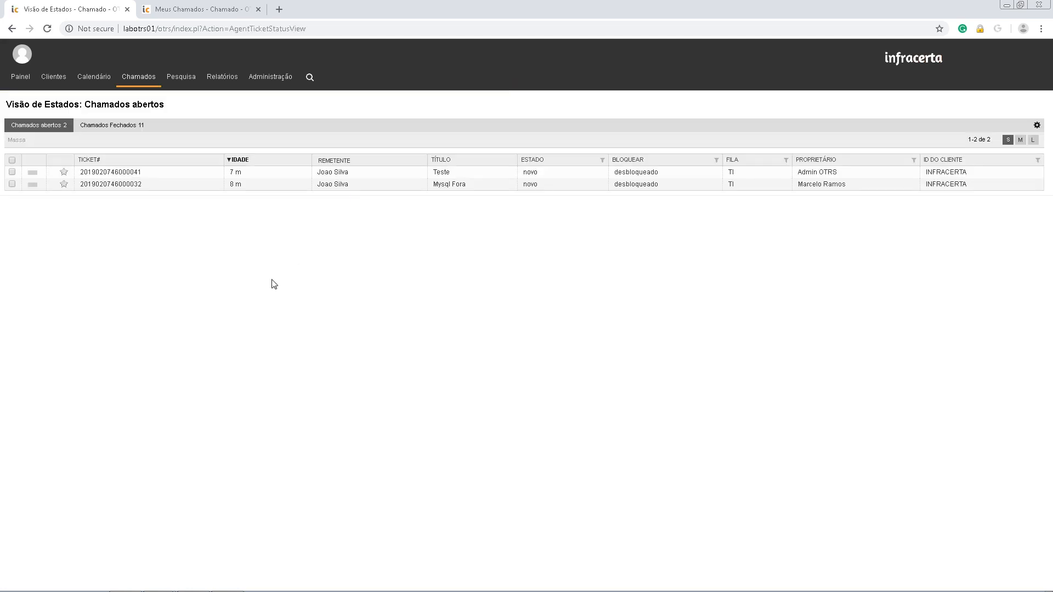
Step: Open the Mysql Fora ticket and highlight its 'Chamado Parado. Favor verificar.' note text
left_click(329, 186)
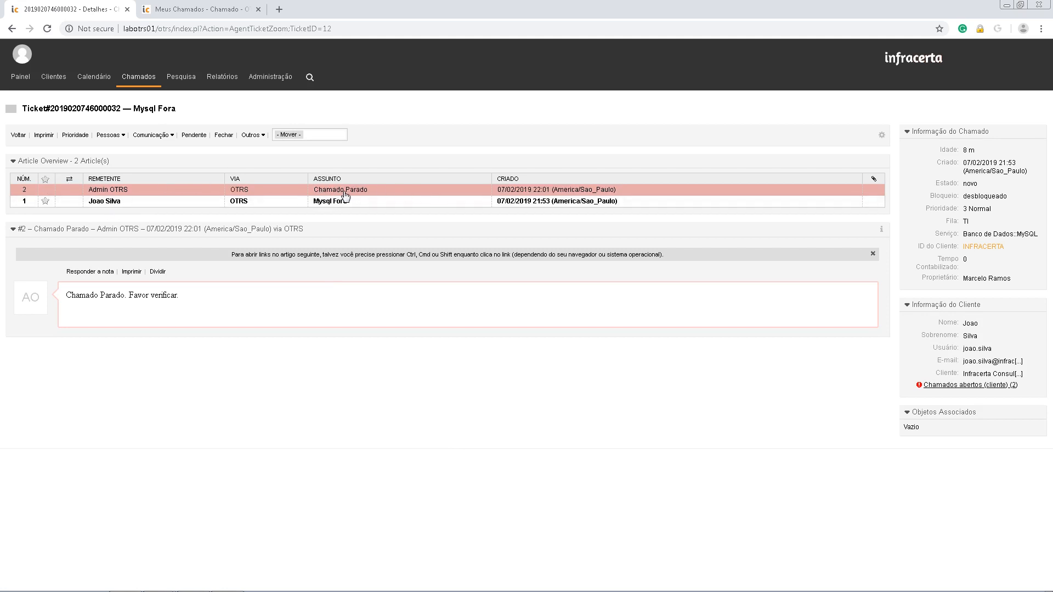
left_click_drag(177, 298, 71, 306)
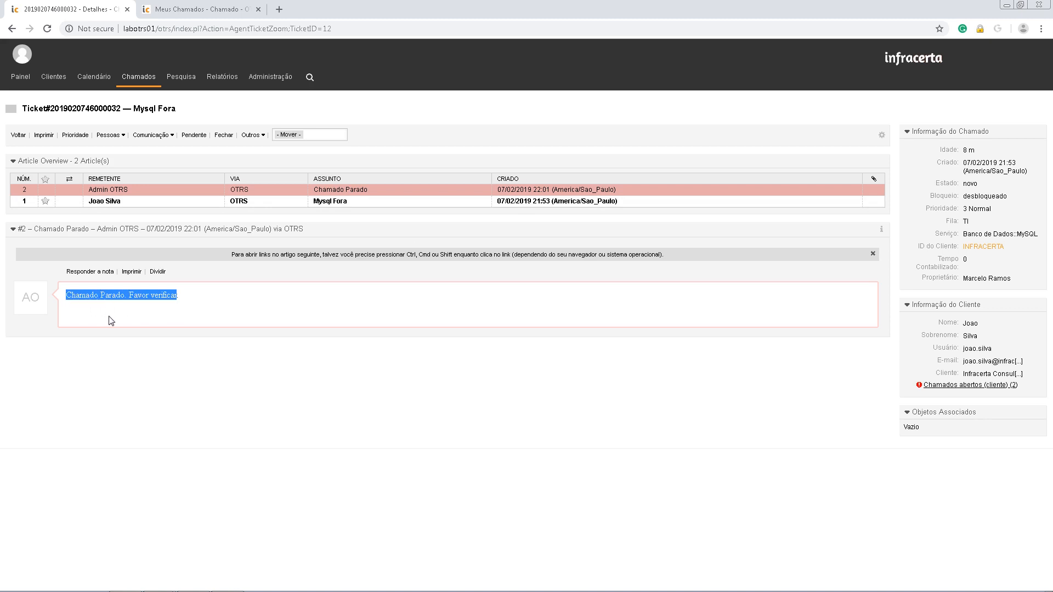
left_click(167, 287)
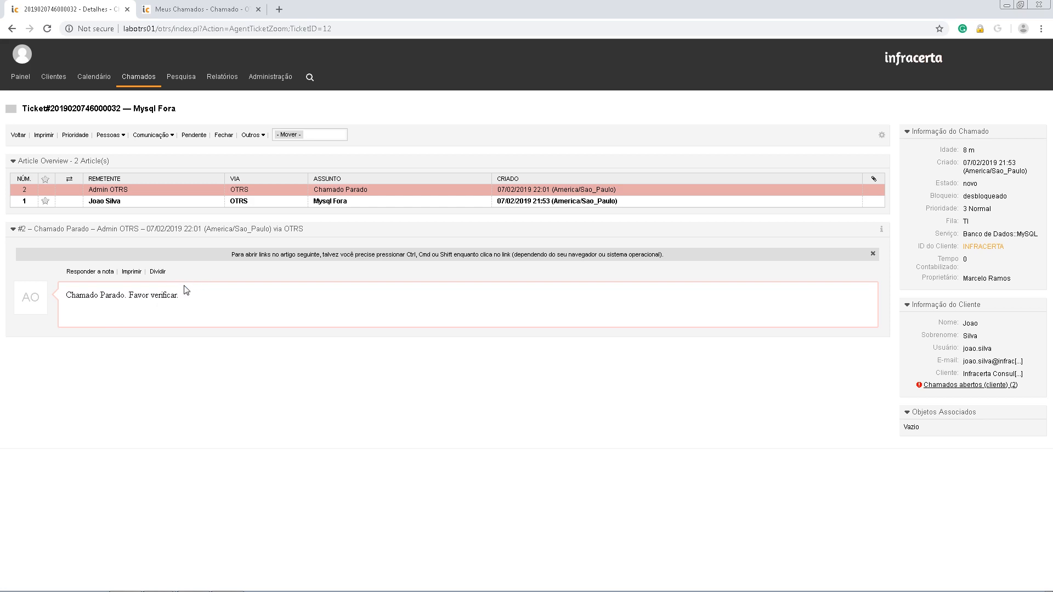
left_click_drag(179, 303, 65, 300)
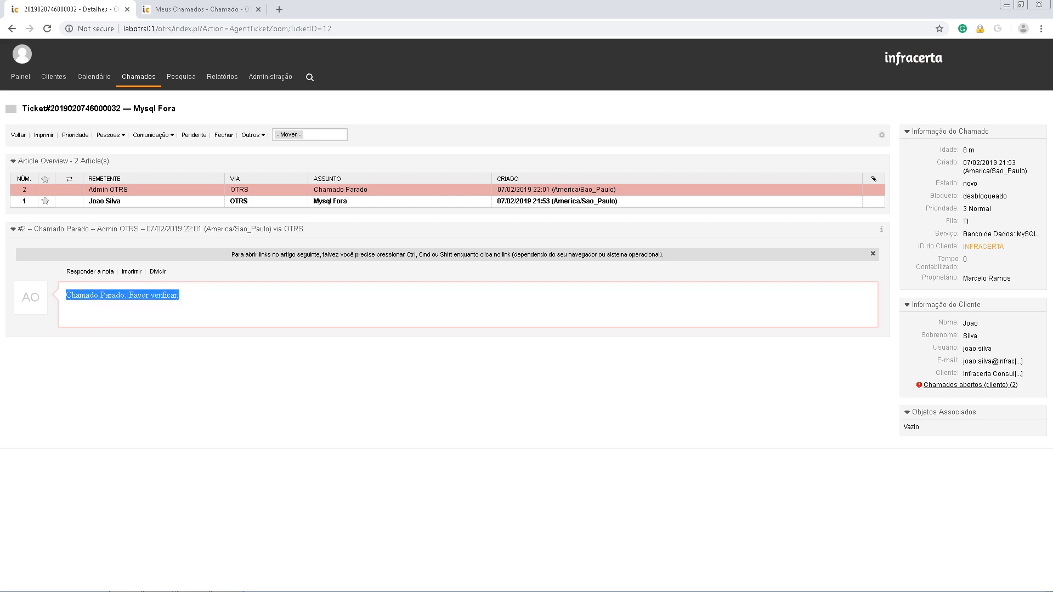
left_click(160, 285)
left_click_drag(187, 292, 64, 302)
Step: Open a new task via Administração > Atendente Genérico > Adicionar Tarefa
left_click(270, 76)
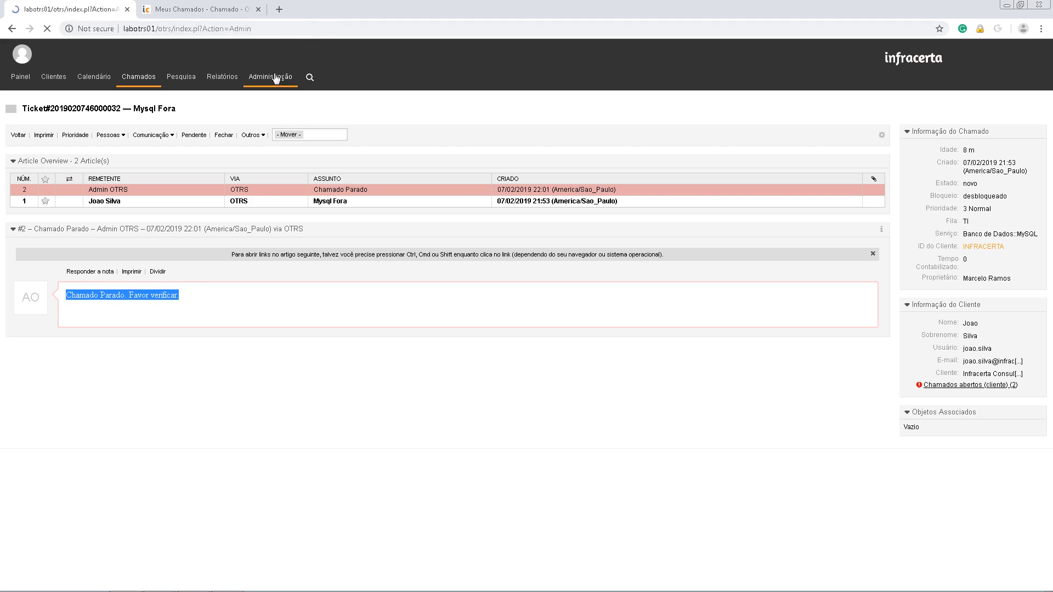
scroll(302, 386, "down", 5)
scroll(302, 386, "down", 8)
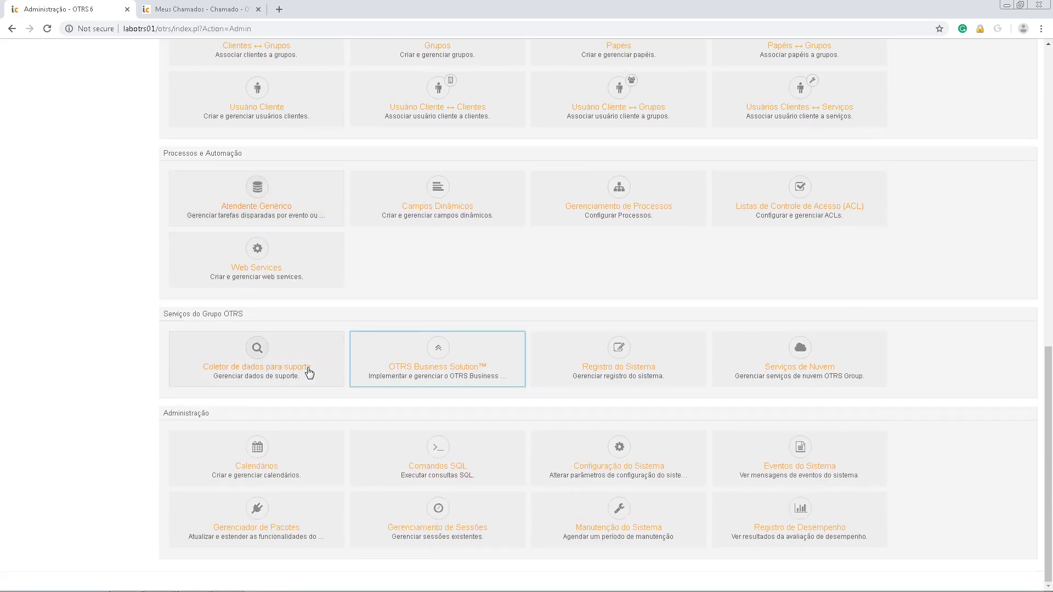
left_click(262, 189)
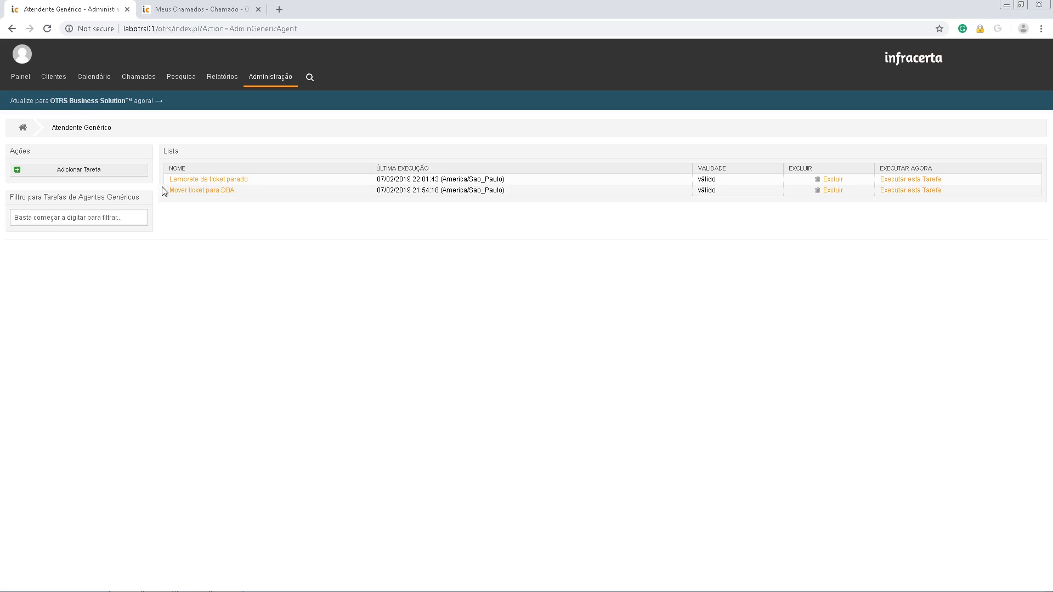
left_click(106, 170)
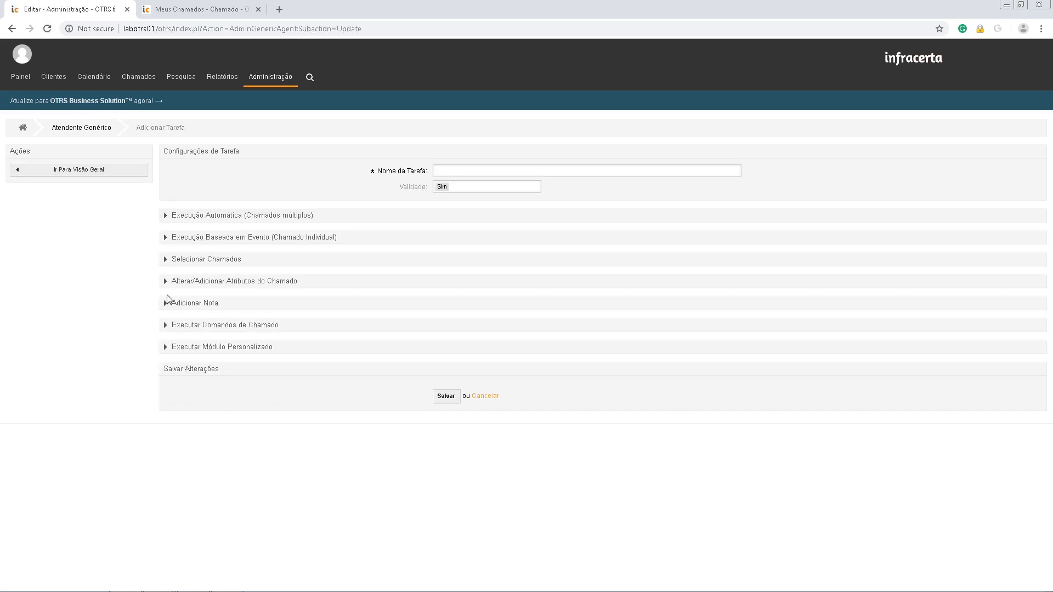
Step: Expand, review and collapse the Alterar/Adicionar Atributos do Chamado section
left_click(165, 281)
scroll(167, 300, "down", 1)
scroll(167, 300, "down", 1)
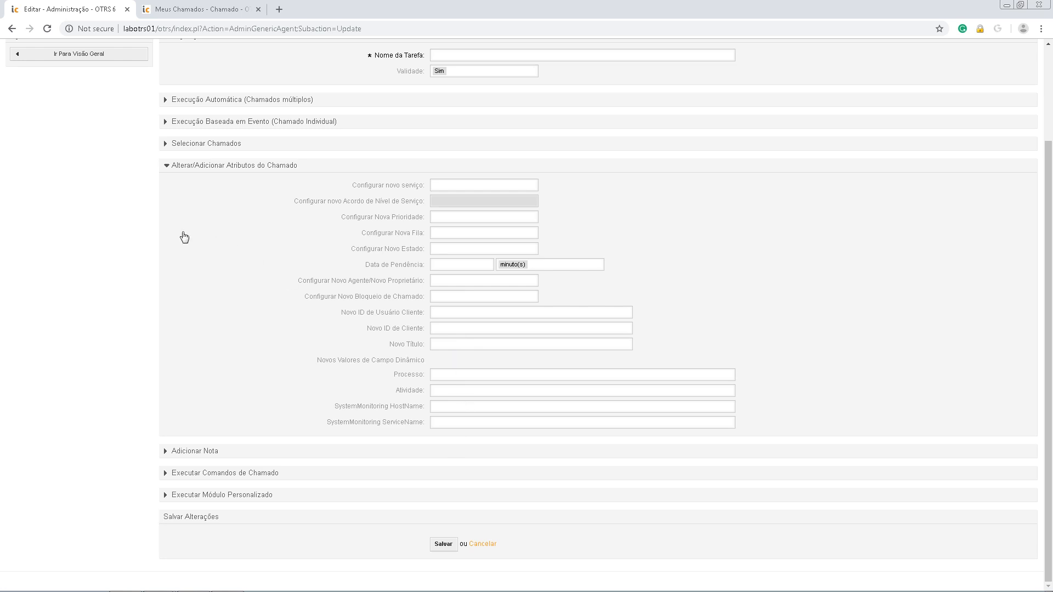
scroll(146, 257, "up", 3)
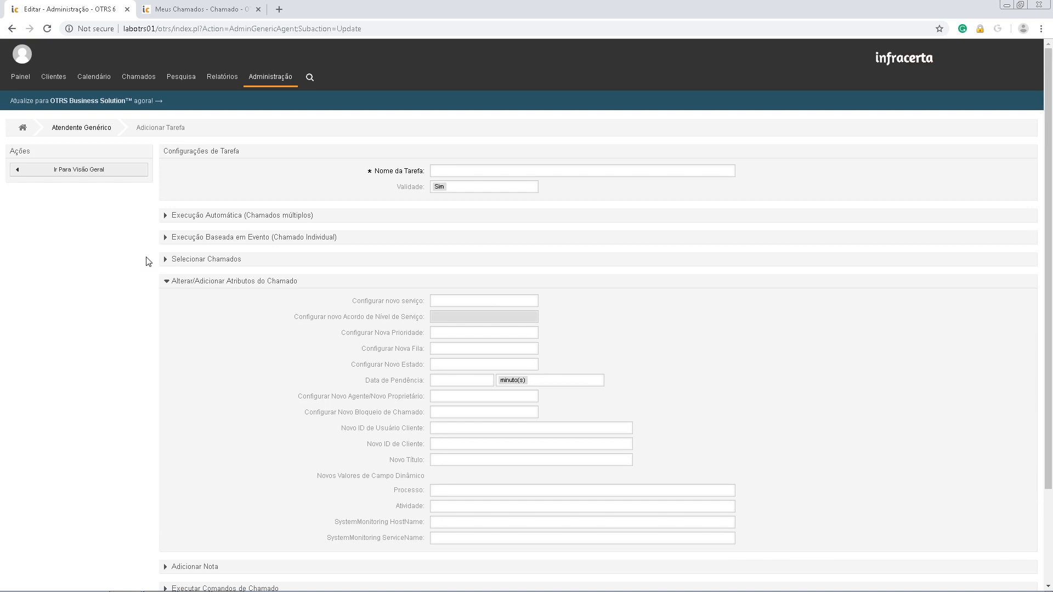
left_click(167, 282)
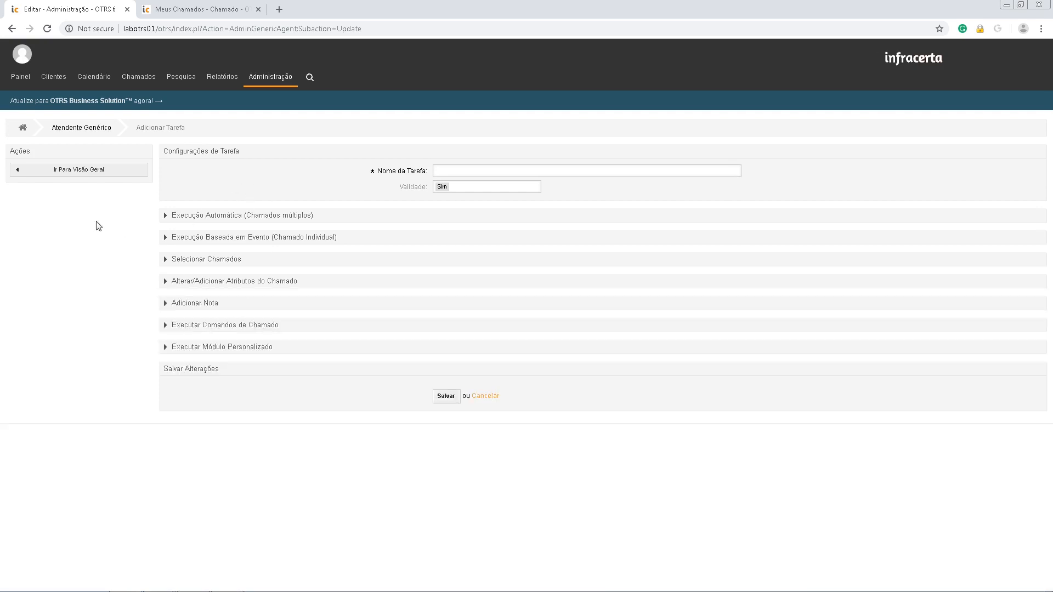